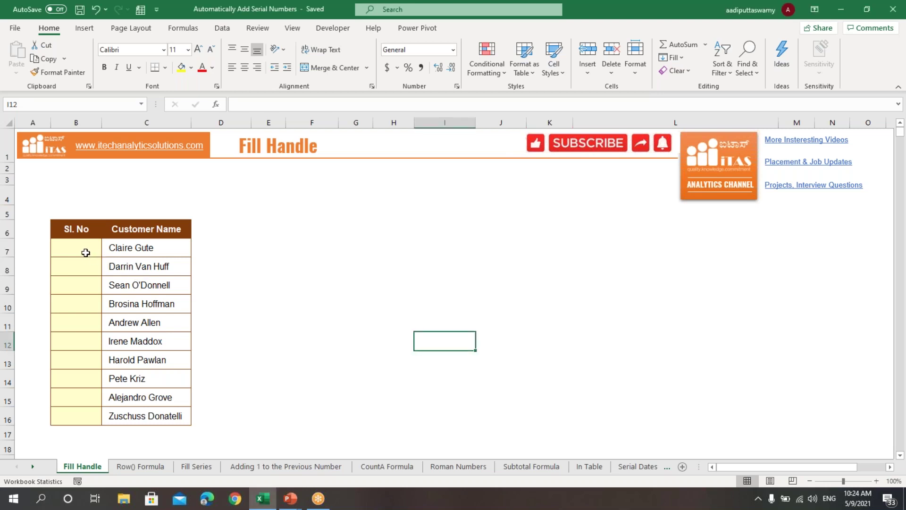
# Enter 1 in B7 and 2 in B8 as the first two serial numbers.
pyautogui.moveTo(78, 240); pyautogui.dragTo(145, 408)
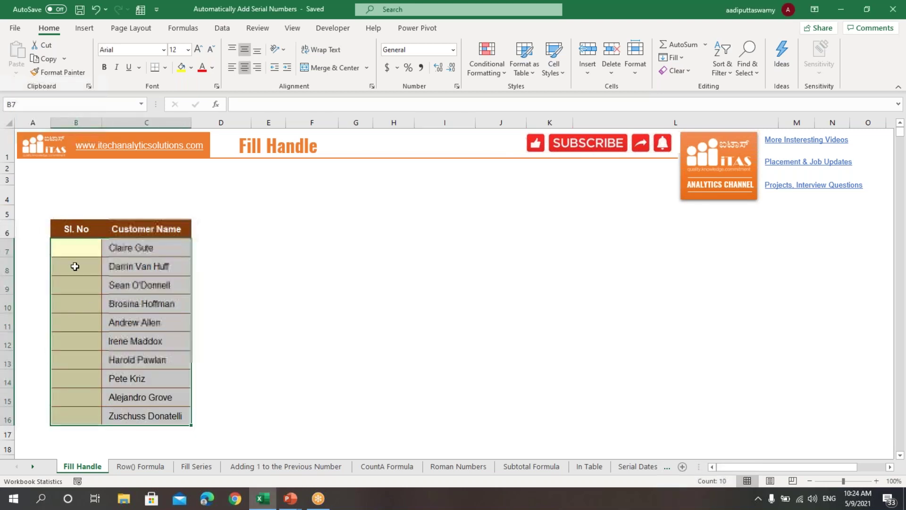
pyautogui.doubleClick(72, 249)
pyautogui.write('1')
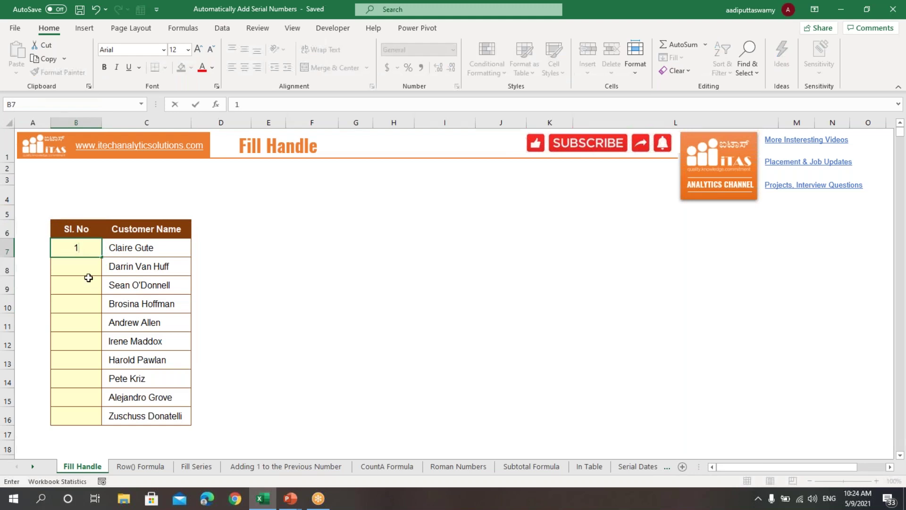
pyautogui.press('Return')
pyautogui.write('2')
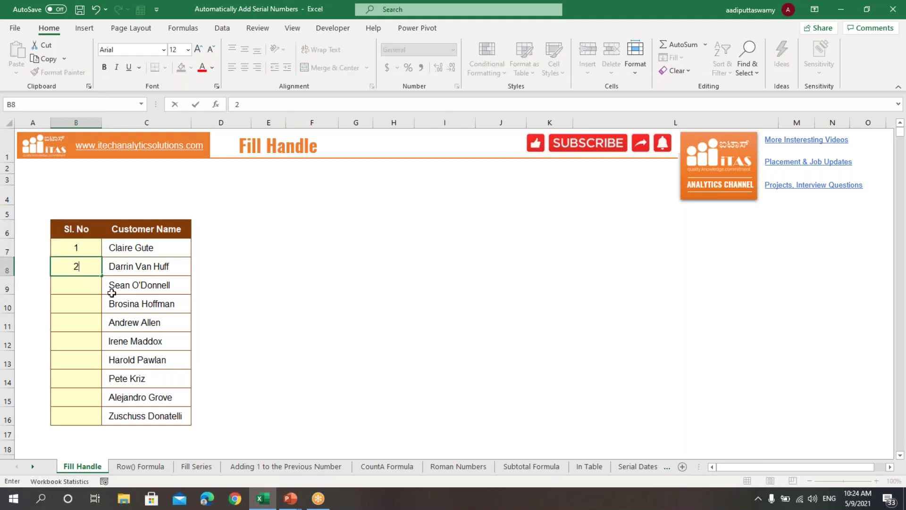
# Extend the 1, 2 pattern down to B16 so the customers are numbered 1 to 10.
pyautogui.click(122, 285)
pyautogui.moveTo(84, 250); pyautogui.dragTo(101, 415)
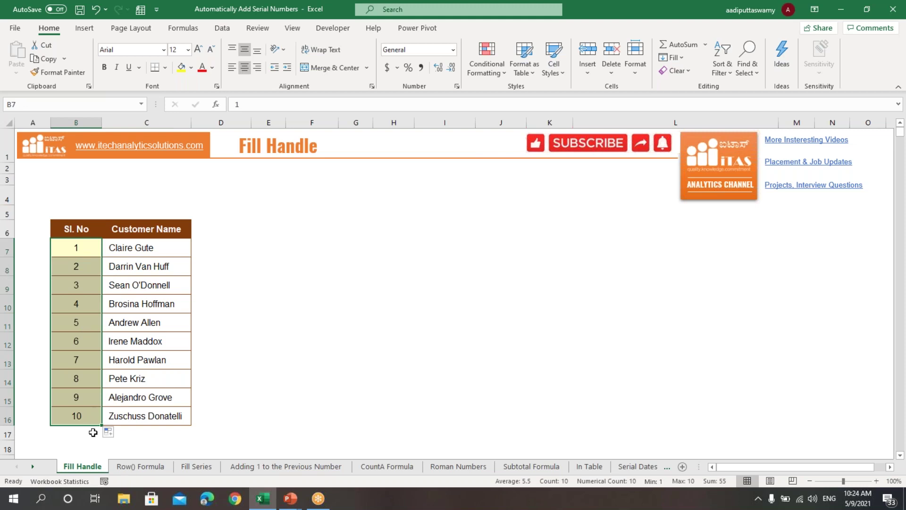
pyautogui.click(83, 250)
pyautogui.moveTo(76, 267); pyautogui.dragTo(74, 415)
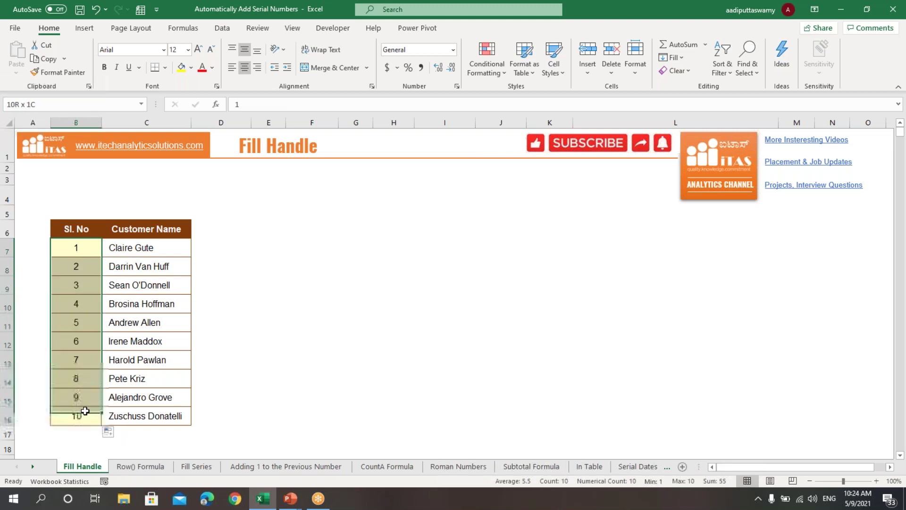
pyautogui.click(304, 354)
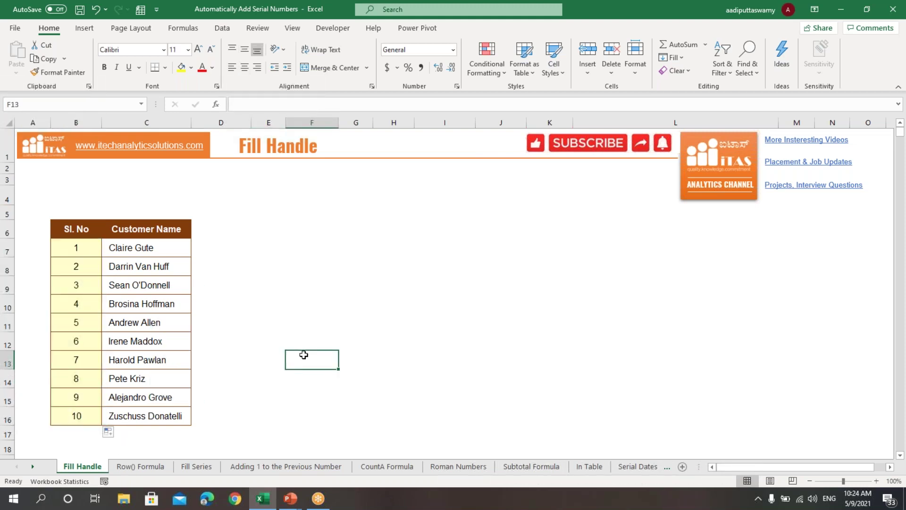
# On the Row() Formula sheet, enter =ROW() in B7, which returns 7.
pyautogui.click(143, 469)
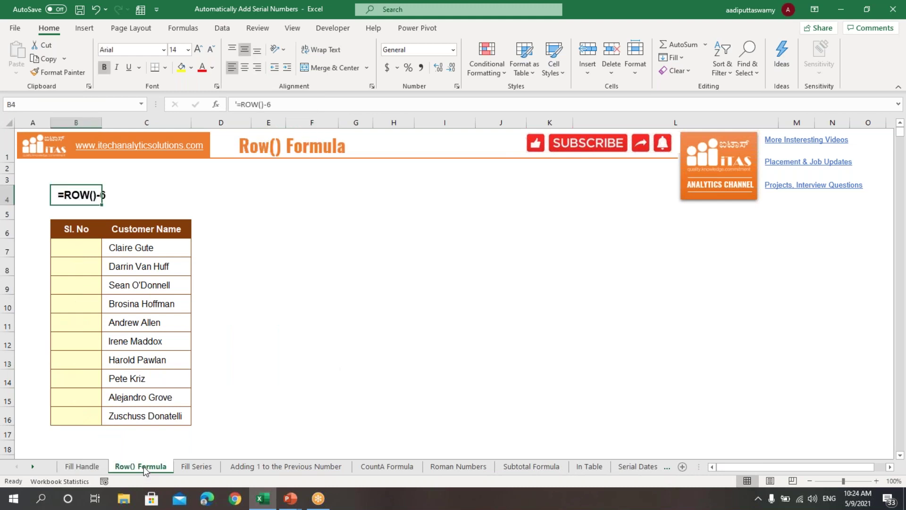
pyautogui.click(213, 273)
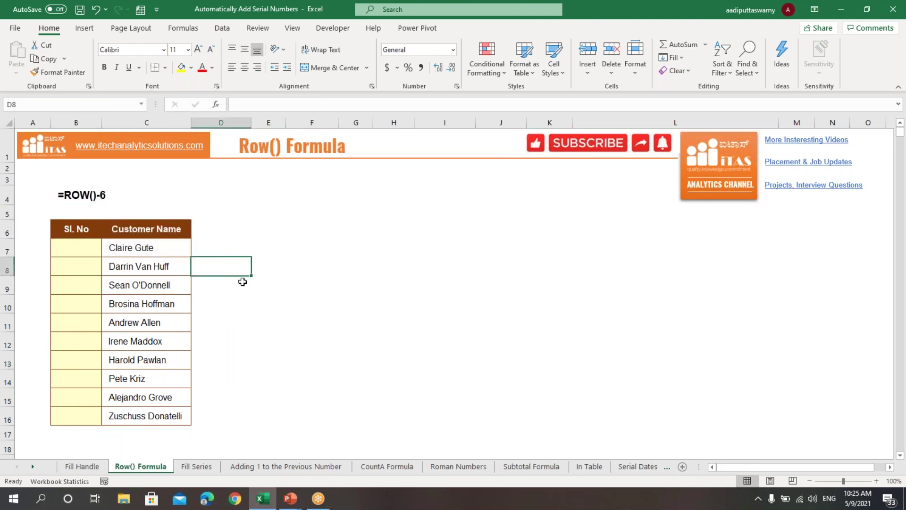
pyautogui.moveTo(84, 250); pyautogui.dragTo(164, 419)
pyautogui.click(97, 249)
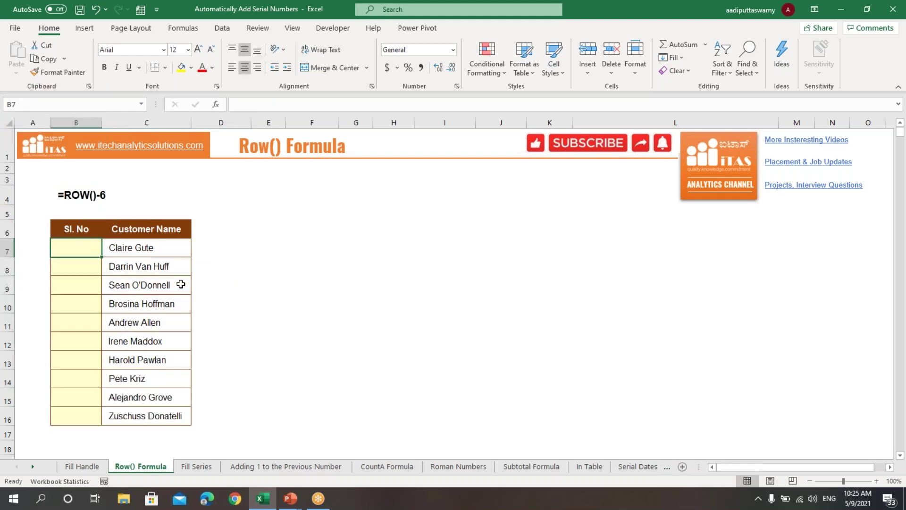
pyautogui.write('=row')
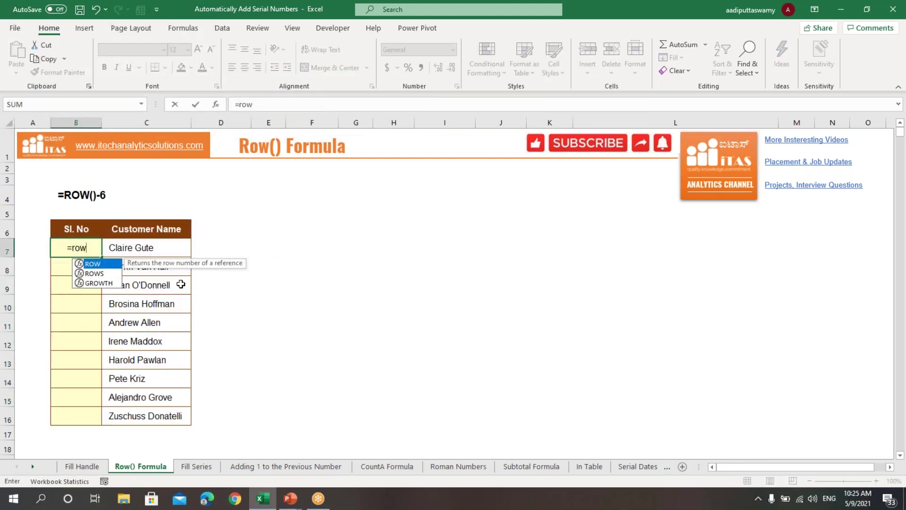
pyautogui.write('()')
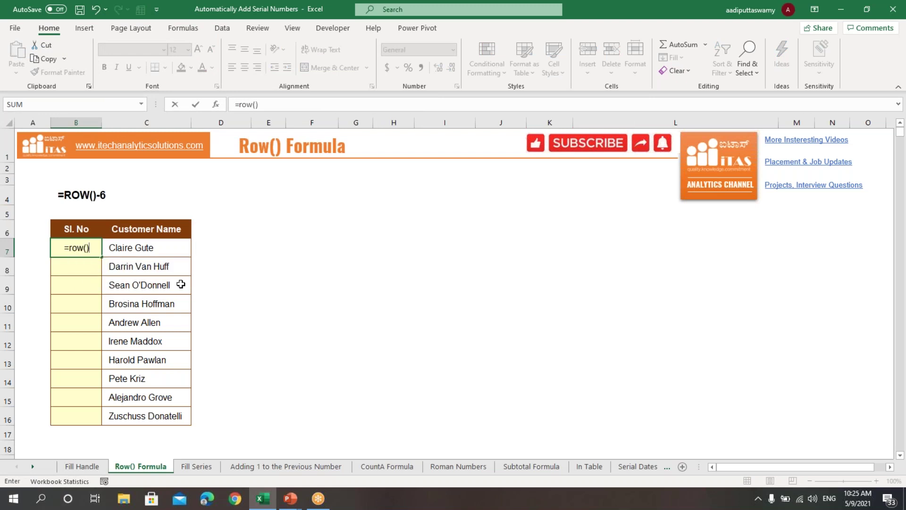
pyautogui.press('Return')
# Change B7's formula to =ROW()-6 so it shows 1.
pyautogui.click(75, 247)
pyautogui.click(8, 248)
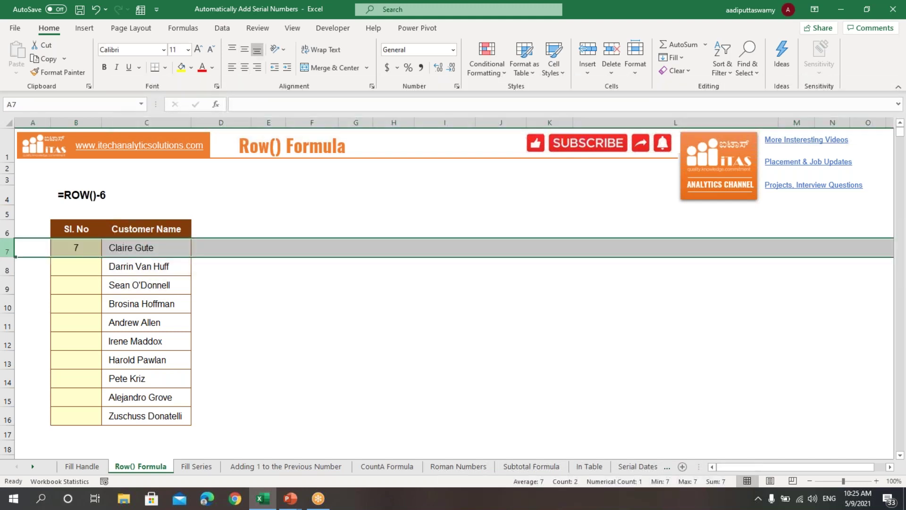
pyautogui.click(70, 249)
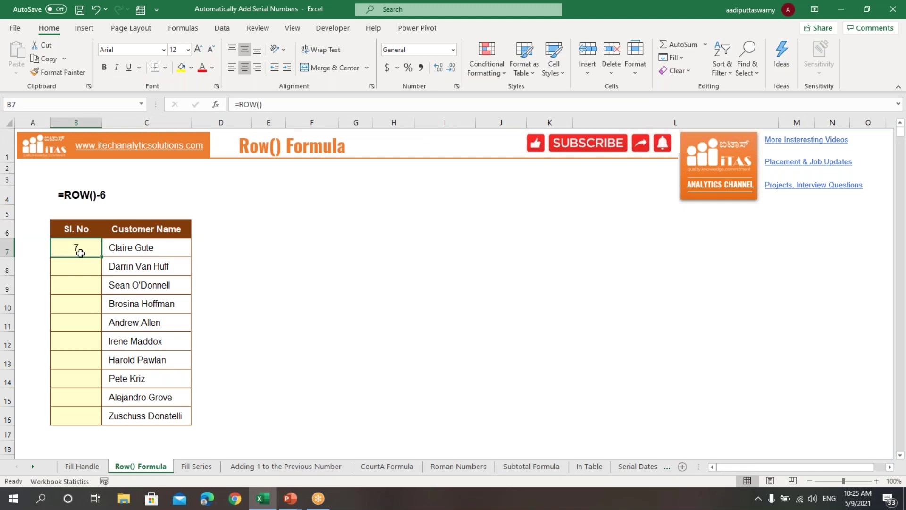
pyautogui.doubleClick(87, 249)
pyautogui.write('-6')
pyautogui.press('Return')
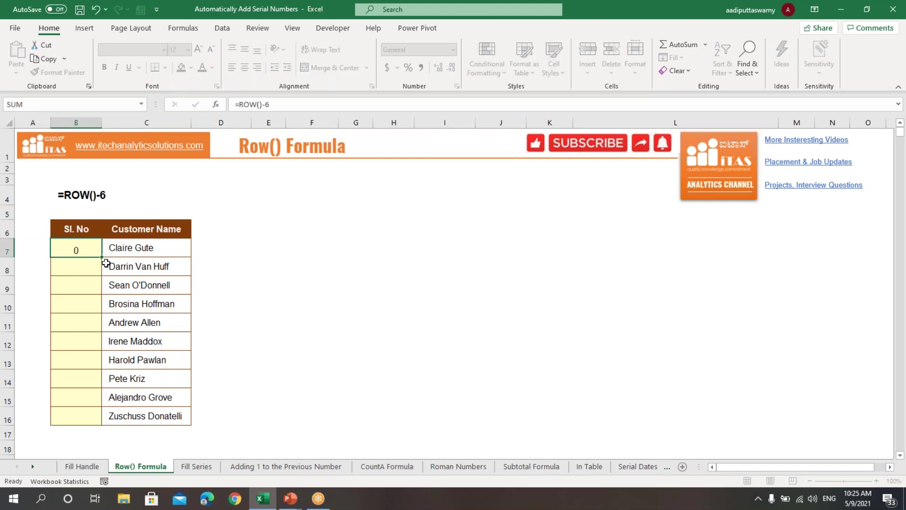
# Copy =ROW()-6 down to B16, numbering the customers 1 to 10.
pyautogui.click(89, 250)
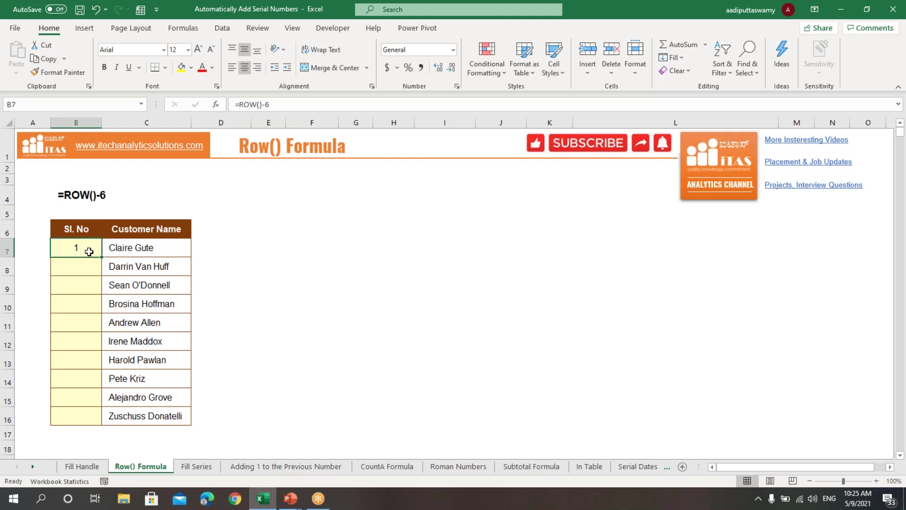
pyautogui.moveTo(102, 256); pyautogui.dragTo(98, 417)
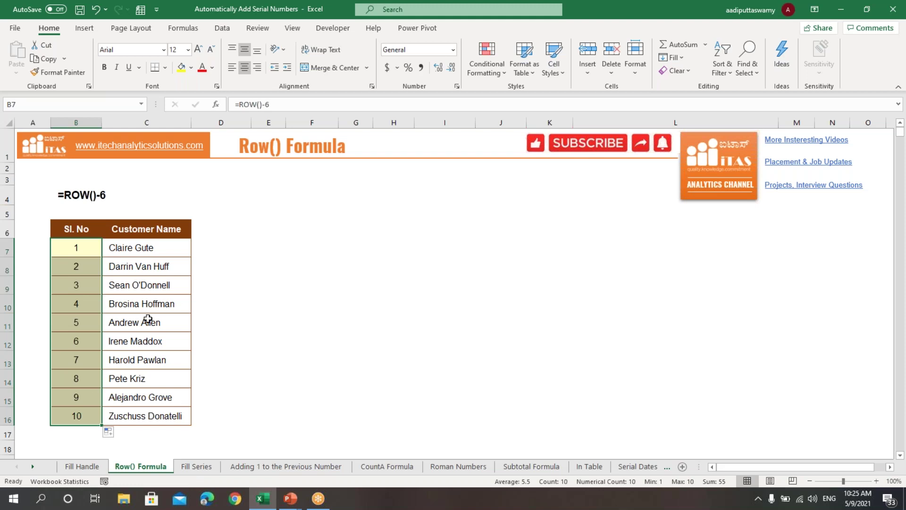
pyautogui.click(267, 306)
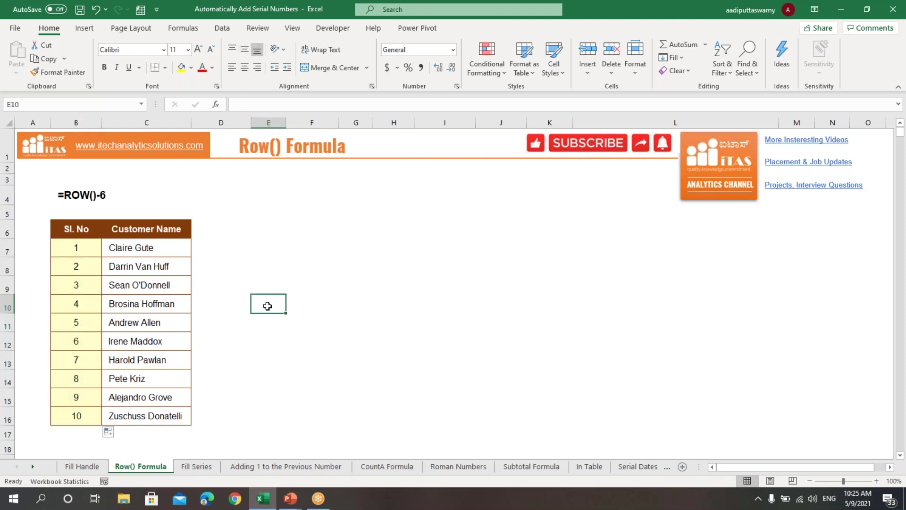
pyautogui.click(198, 466)
# Enter the starting value 1 in B7 of the Fill Series sheet.
pyautogui.click(282, 353)
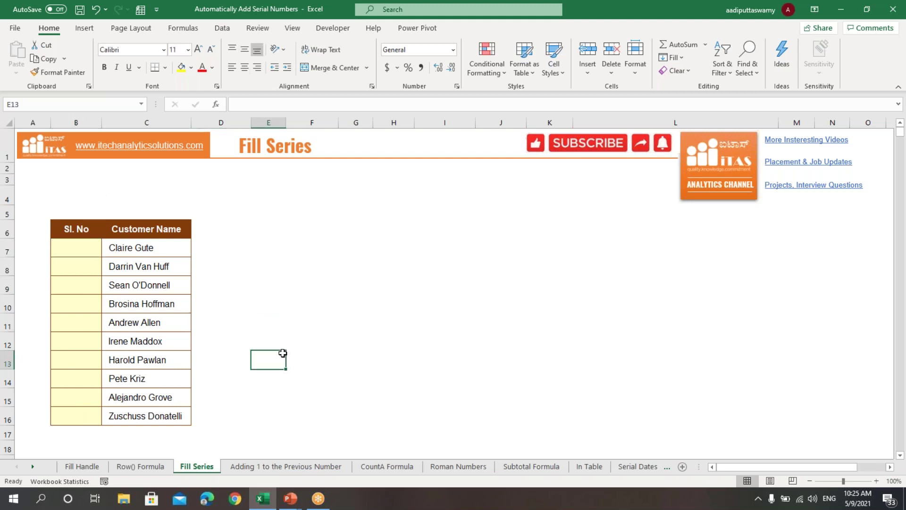
pyautogui.moveTo(87, 248); pyautogui.dragTo(88, 416)
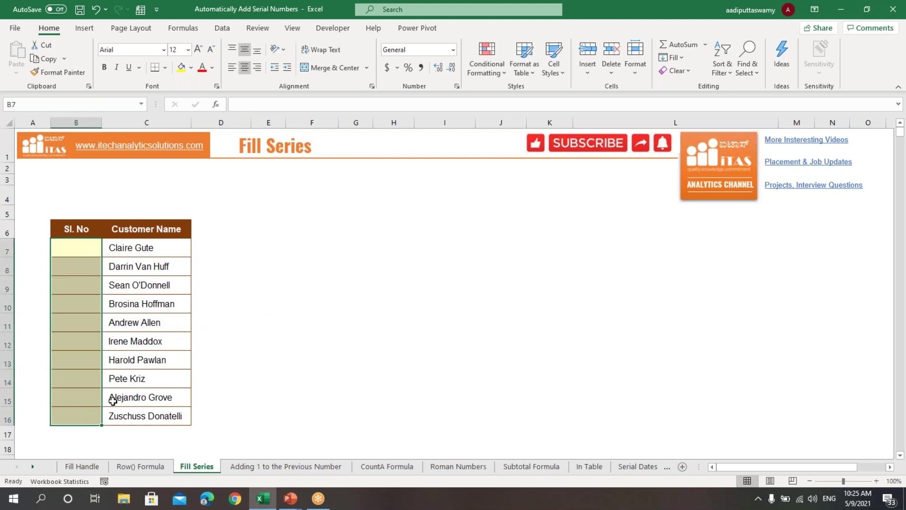
pyautogui.click(79, 248)
pyautogui.write('1')
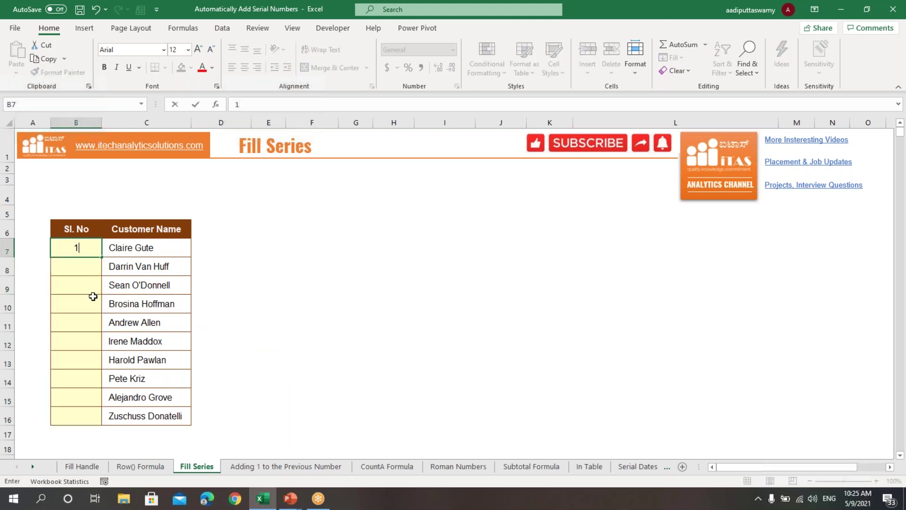
pyautogui.click(93, 296)
# Fill B7:B16 with a linear series using Fill > Series with stop value 10.
pyautogui.moveTo(94, 252); pyautogui.dragTo(90, 412)
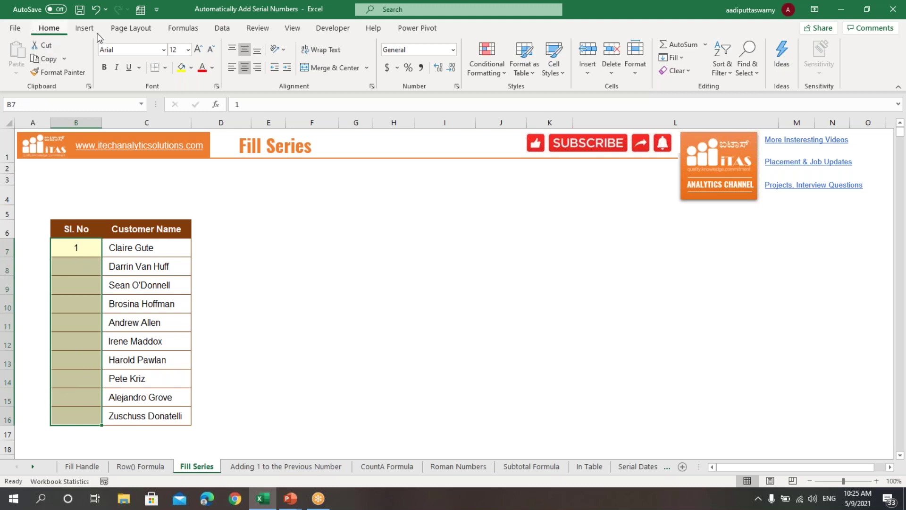
pyautogui.click(684, 58)
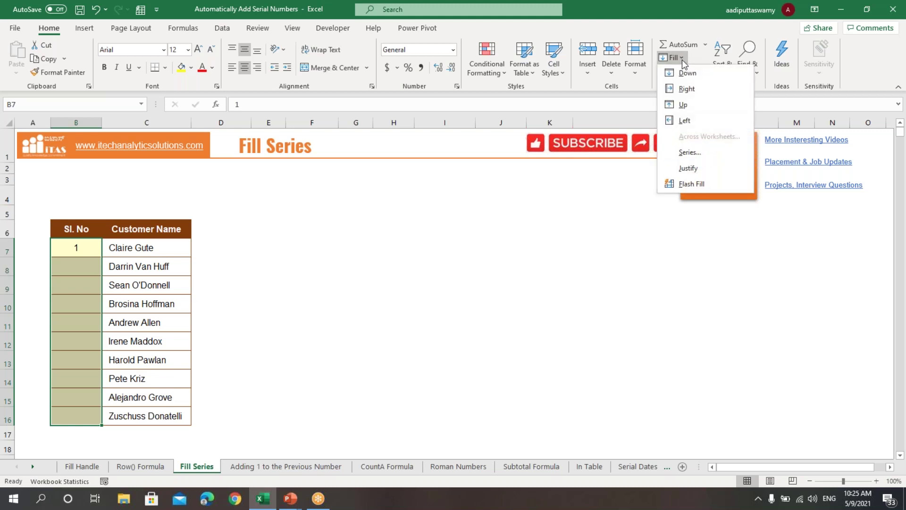
pyautogui.click(684, 153)
pyautogui.moveTo(575, 164); pyautogui.dragTo(434, 195)
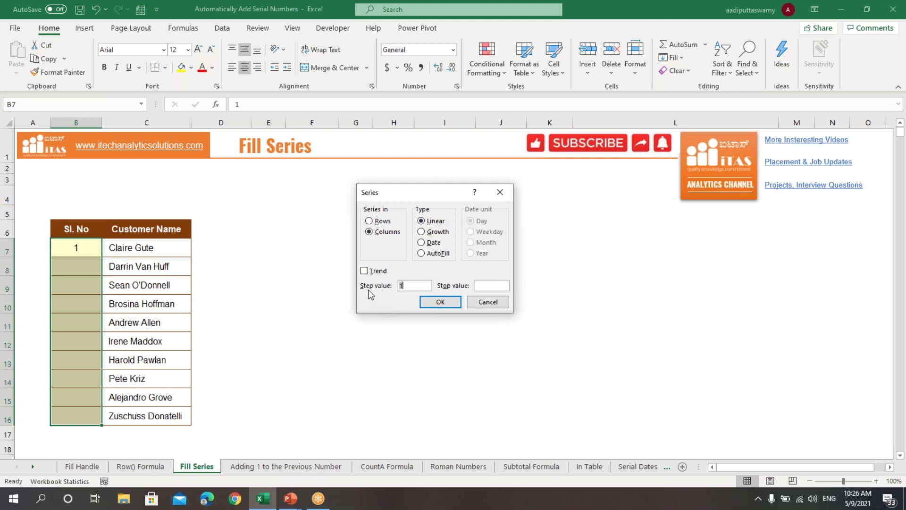
pyautogui.click(489, 285)
pyautogui.write('10')
pyautogui.click(441, 302)
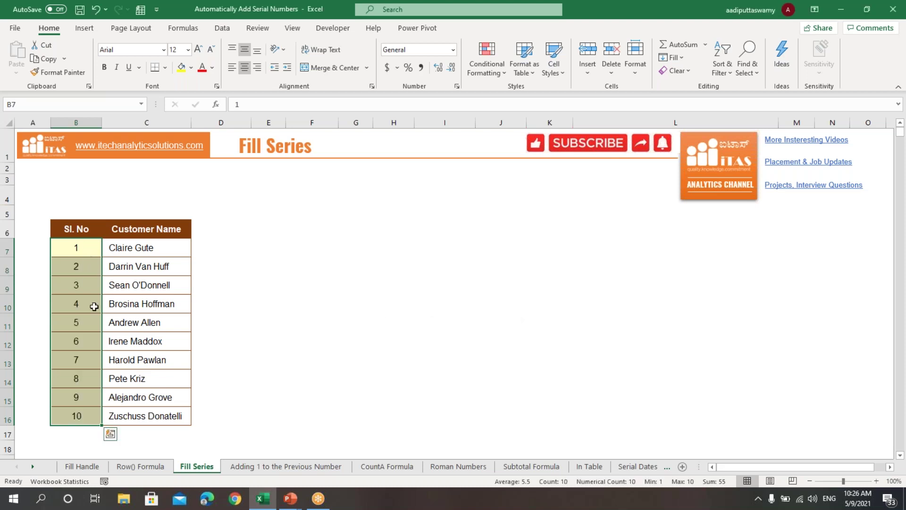
pyautogui.click(346, 283)
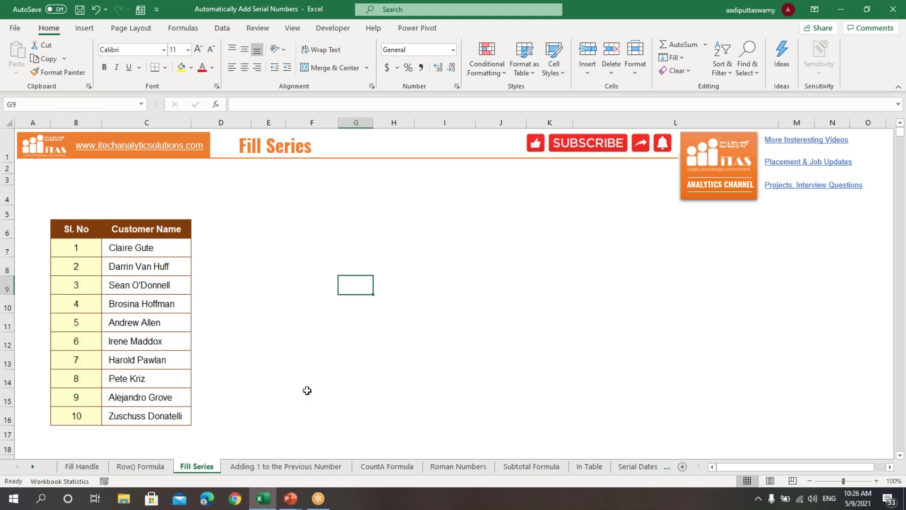
pyautogui.click(264, 470)
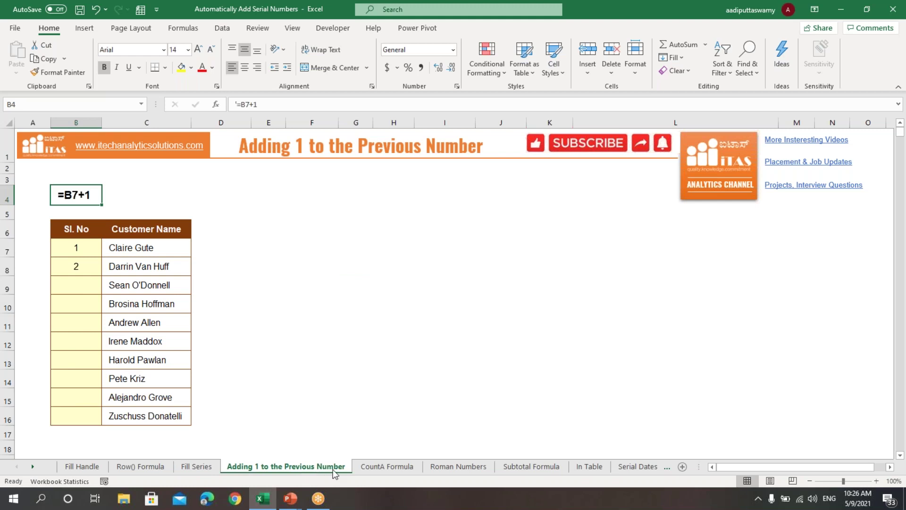
# Enter the formula =B7+1 in B8.
pyautogui.click(83, 251)
pyautogui.doubleClick(84, 251)
pyautogui.doubleClick(85, 261)
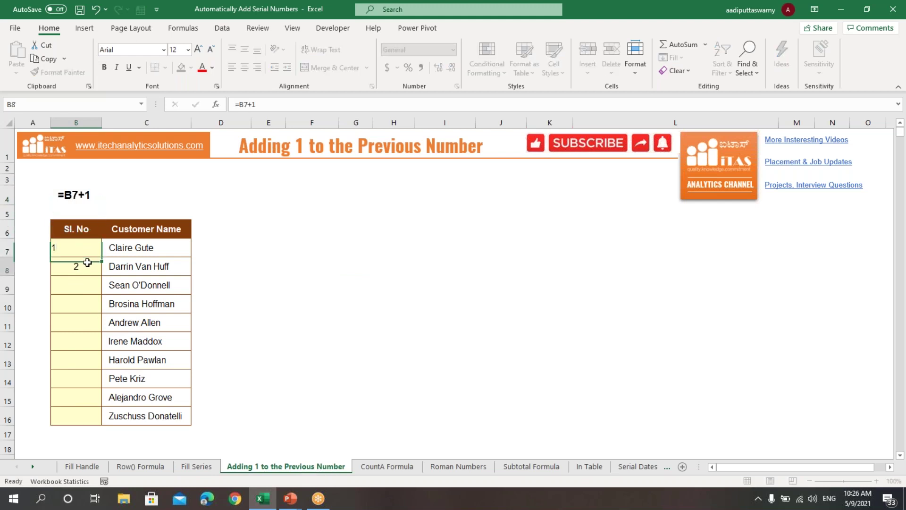
pyautogui.press('Escape')
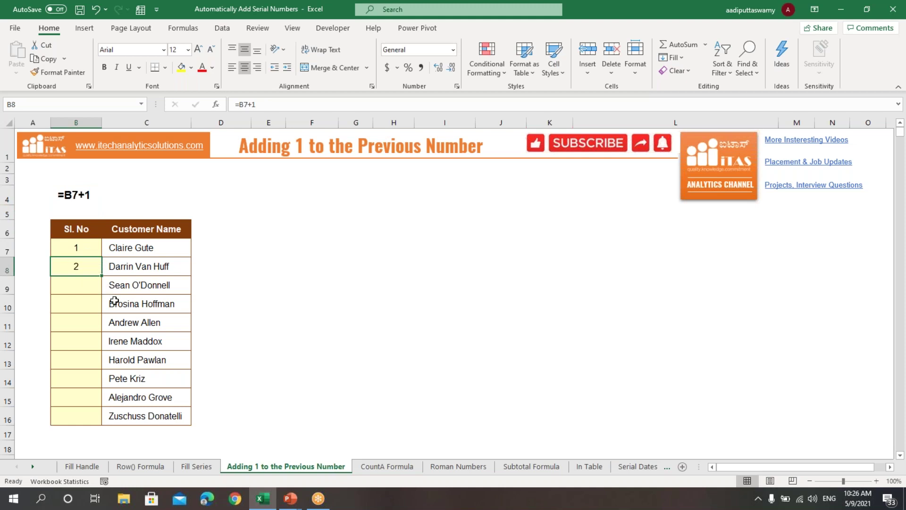
pyautogui.write('=')
pyautogui.click(73, 246)
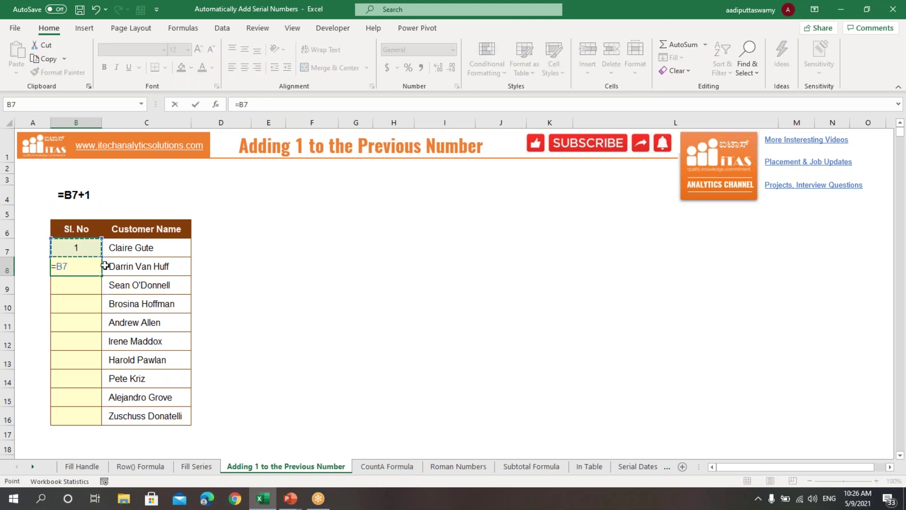
pyautogui.write('+1')
pyautogui.press('Return')
# Copy B8's formula down to B16 for serials 2 to 10 and check the copied formulas.
pyautogui.click(71, 265)
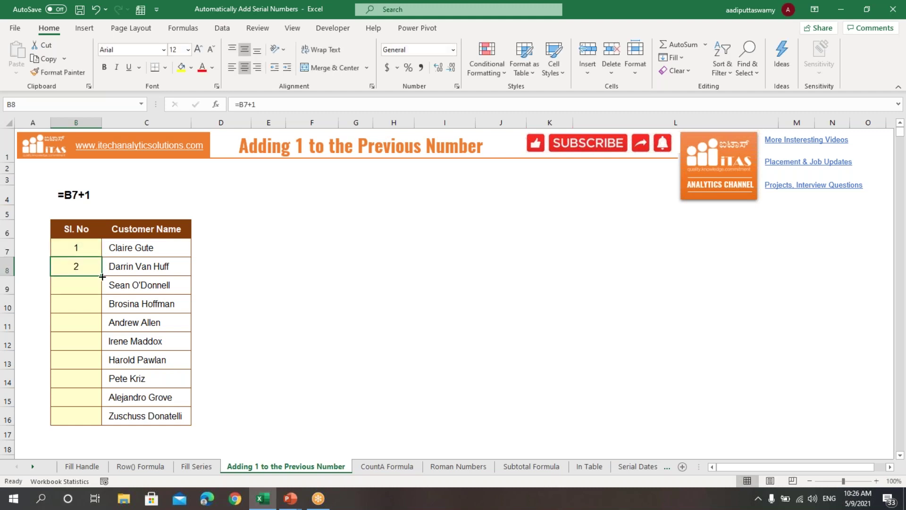
pyautogui.moveTo(102, 276); pyautogui.dragTo(103, 425)
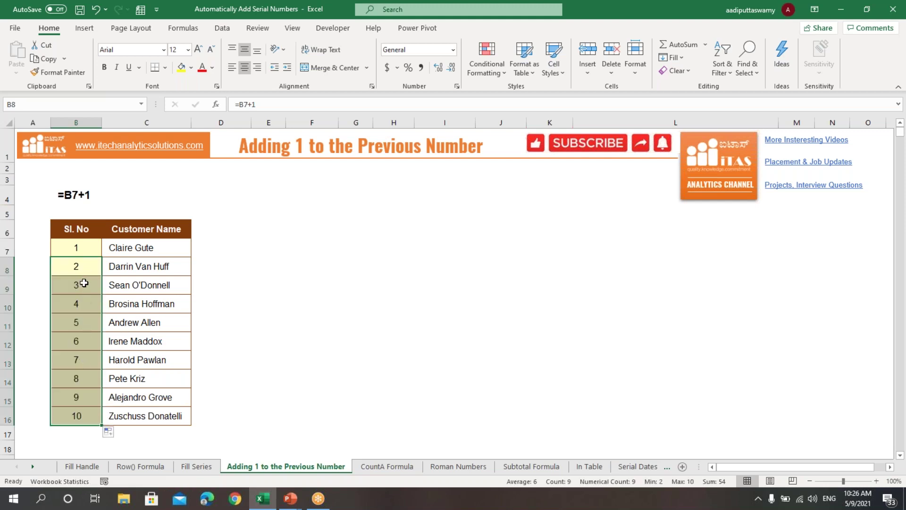
pyautogui.click(84, 285)
pyautogui.click(85, 306)
pyautogui.click(84, 320)
pyautogui.click(81, 341)
pyautogui.click(79, 361)
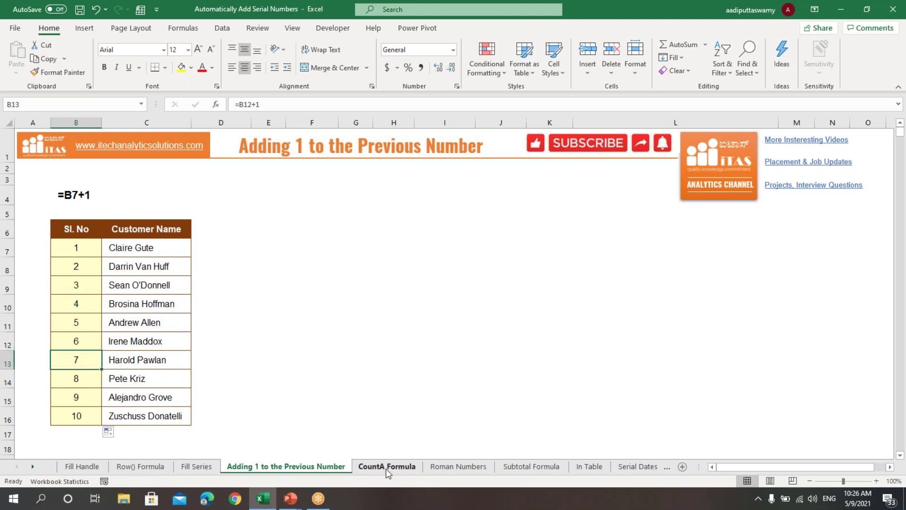
pyautogui.click(387, 470)
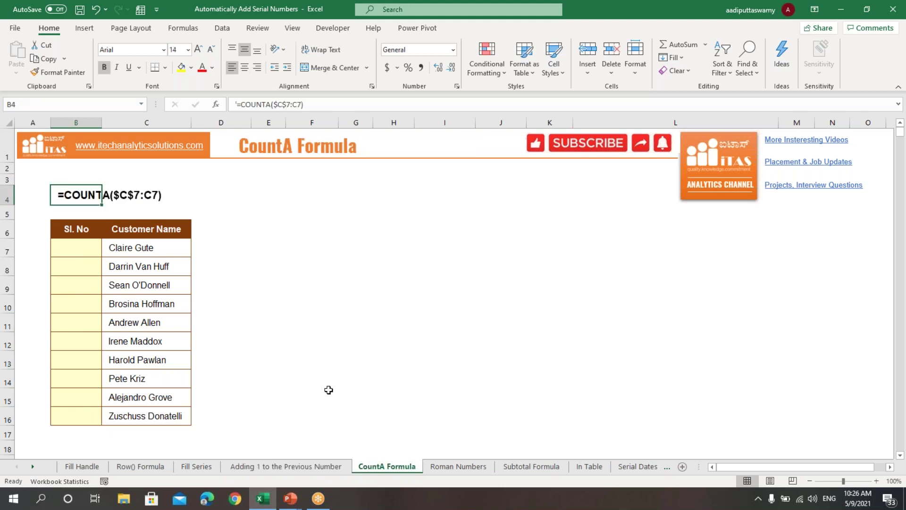
# Enter a COUNTA formula in B7 that counts from C7.
pyautogui.click(93, 254)
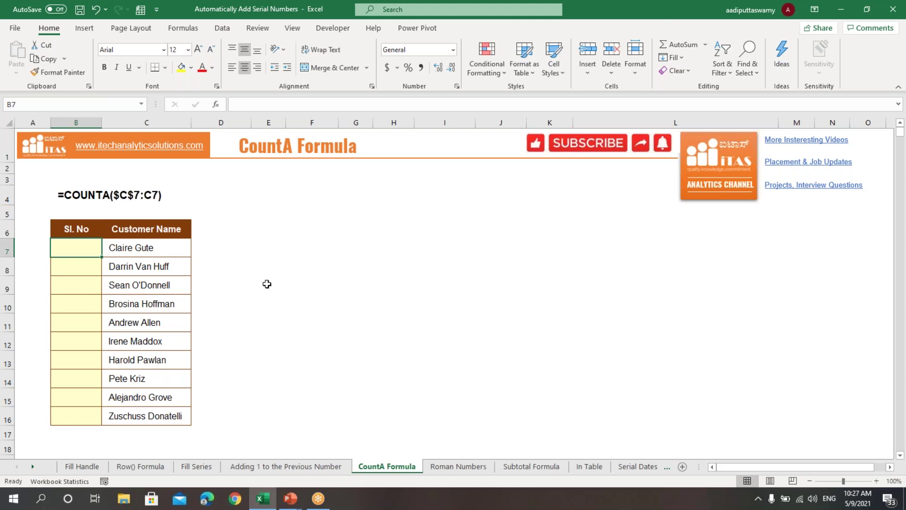
pyautogui.write('=counta')
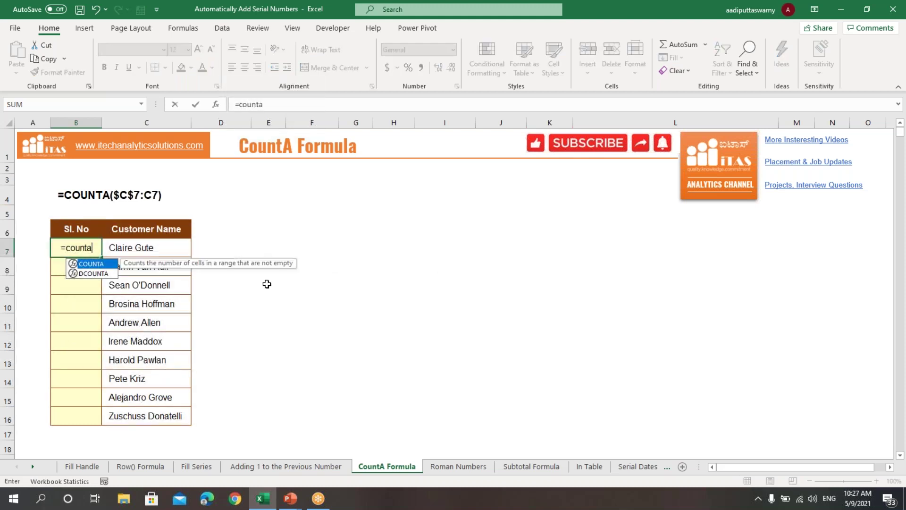
pyautogui.press('Tab')
pyautogui.press('Right')
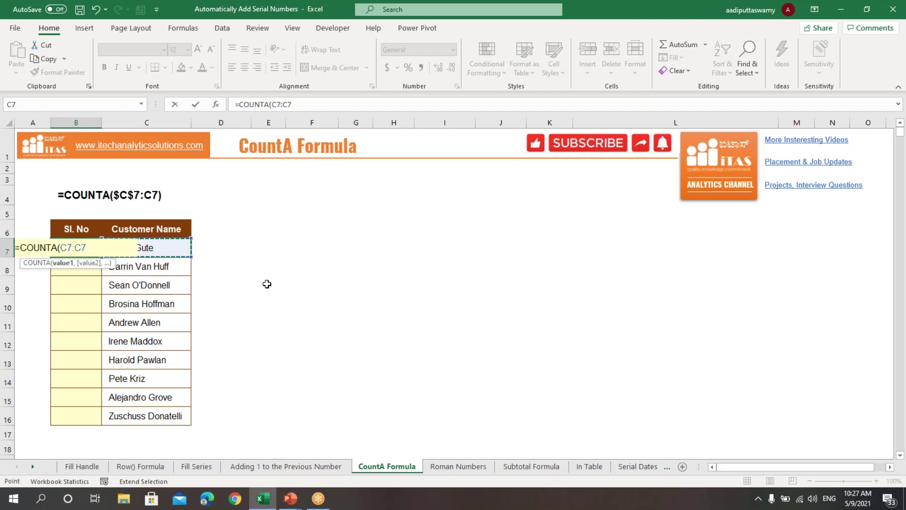
pyautogui.write(')')
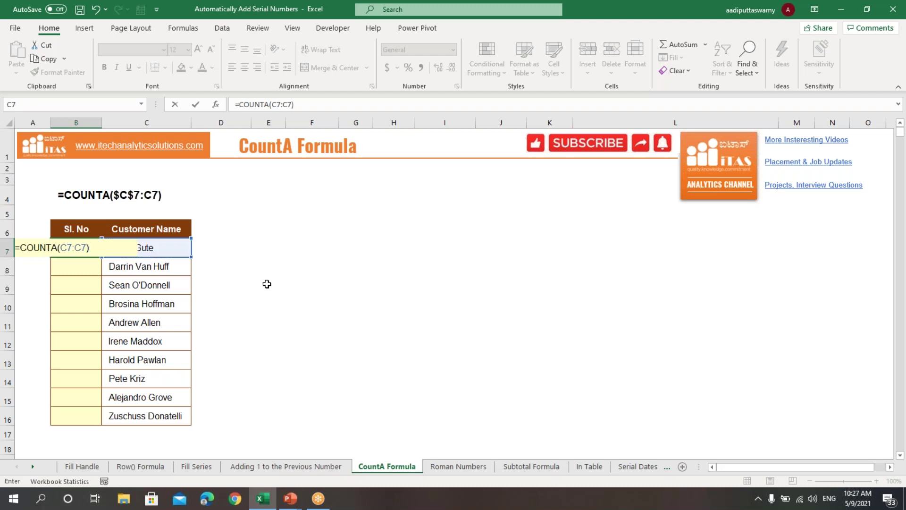
pyautogui.press('Return')
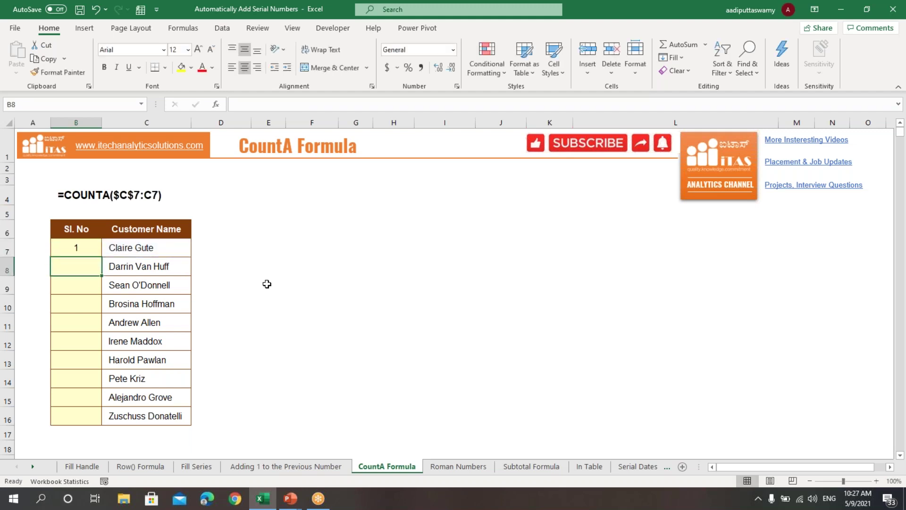
# Lock the range start as $C$7 and fill =COUNTA($C$7:C7) down to B16, numbering 1 to 10.
pyautogui.click(79, 249)
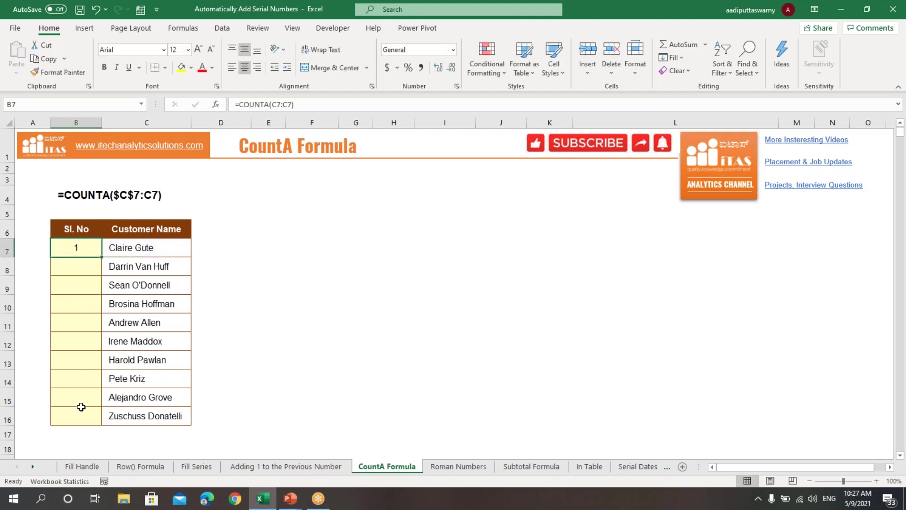
pyautogui.doubleClick(84, 248)
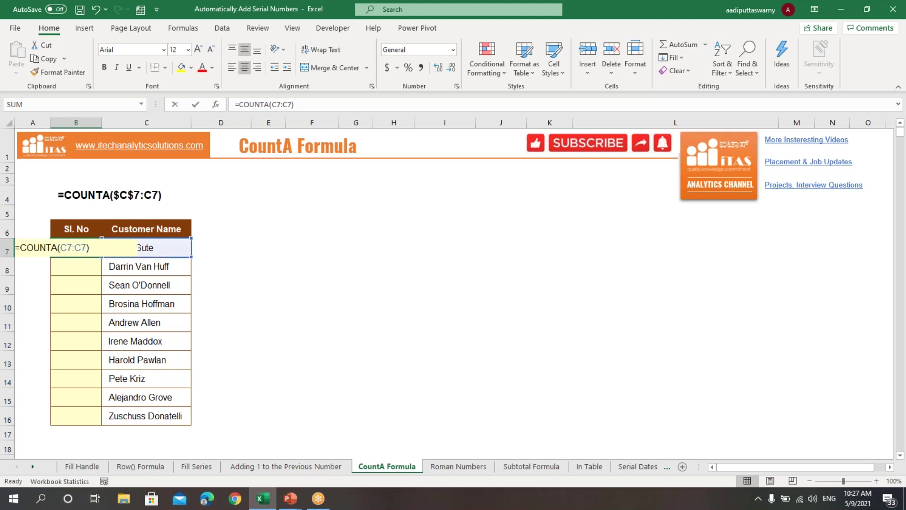
pyautogui.click(64, 249)
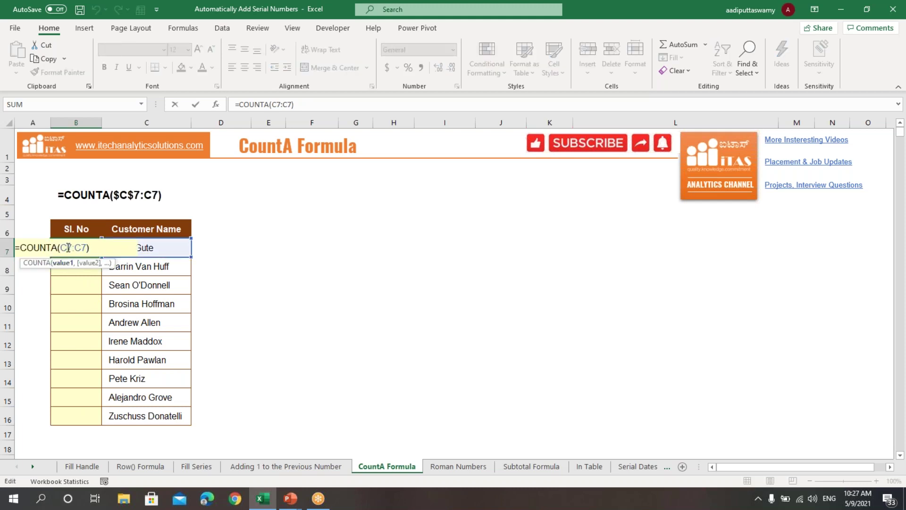
pyautogui.press('F4')
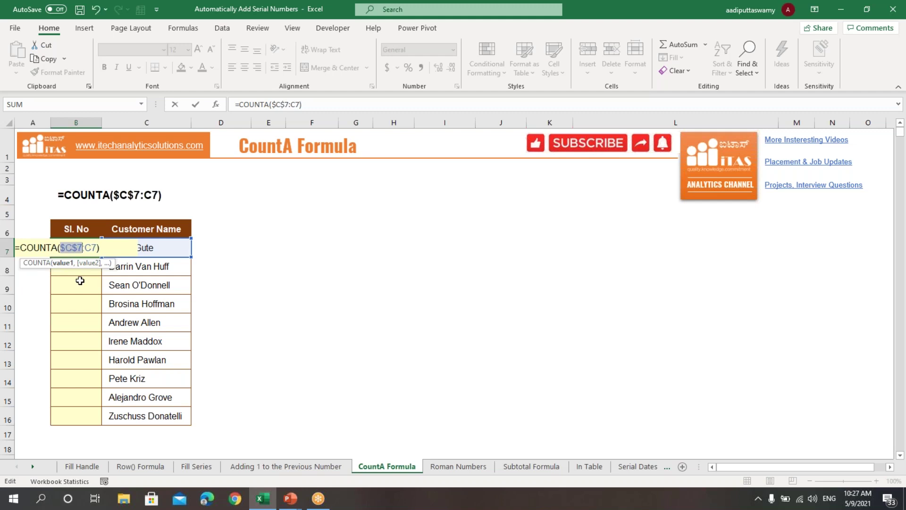
pyautogui.press('Return')
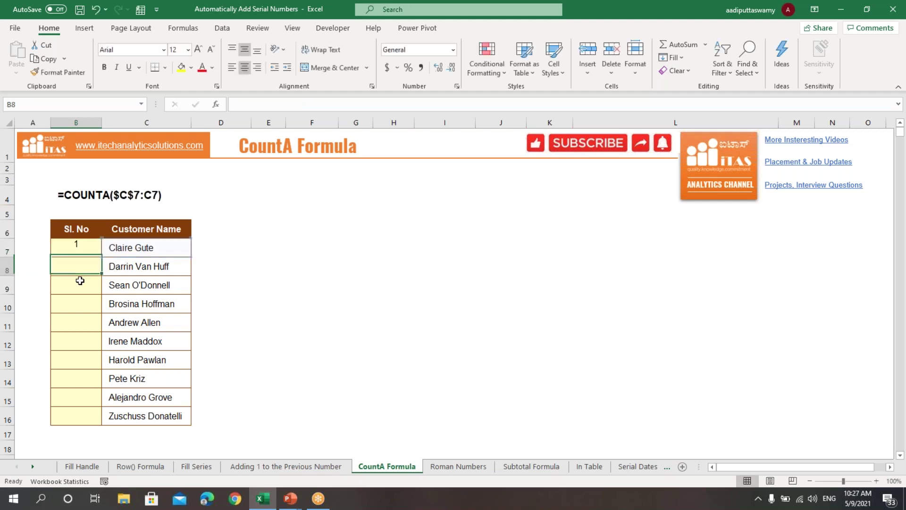
pyautogui.click(77, 245)
pyautogui.moveTo(102, 258); pyautogui.dragTo(100, 424)
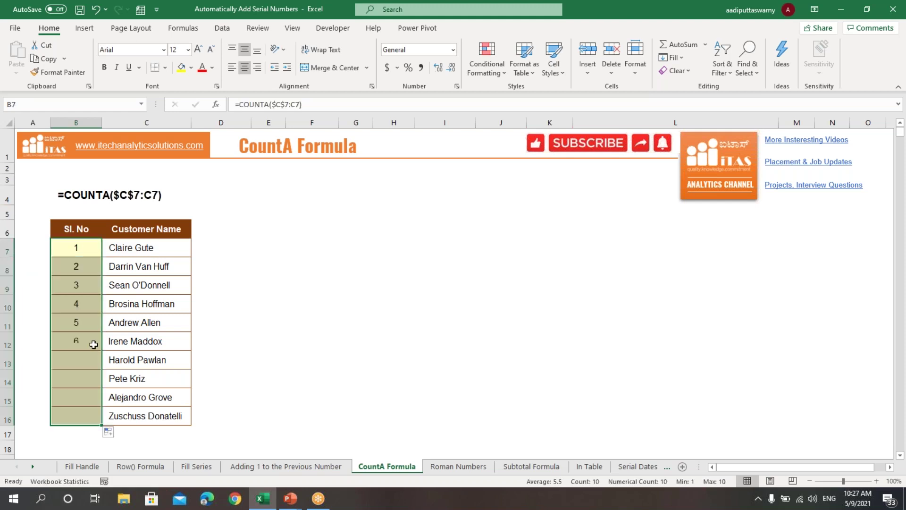
pyautogui.click(288, 323)
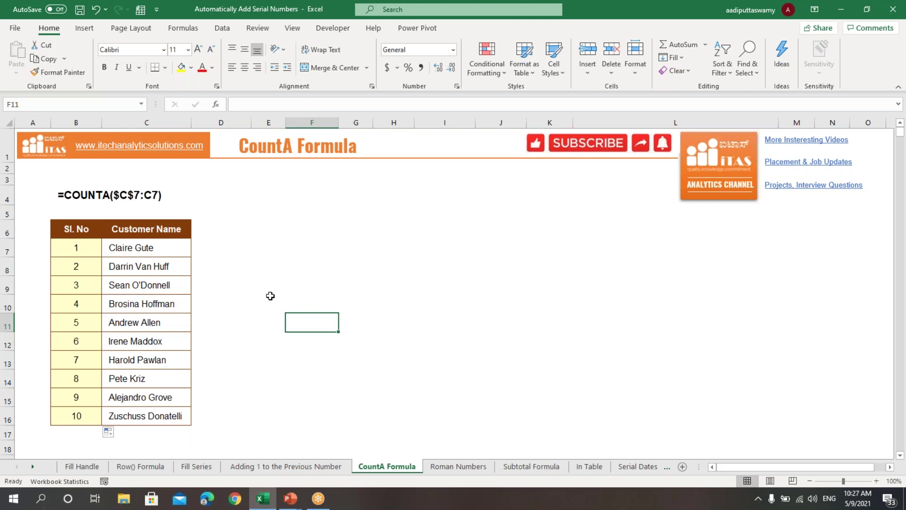
# On the Roman Numbers sheet, enter =ROMAN(ROW()) in B7.
pyautogui.click(452, 467)
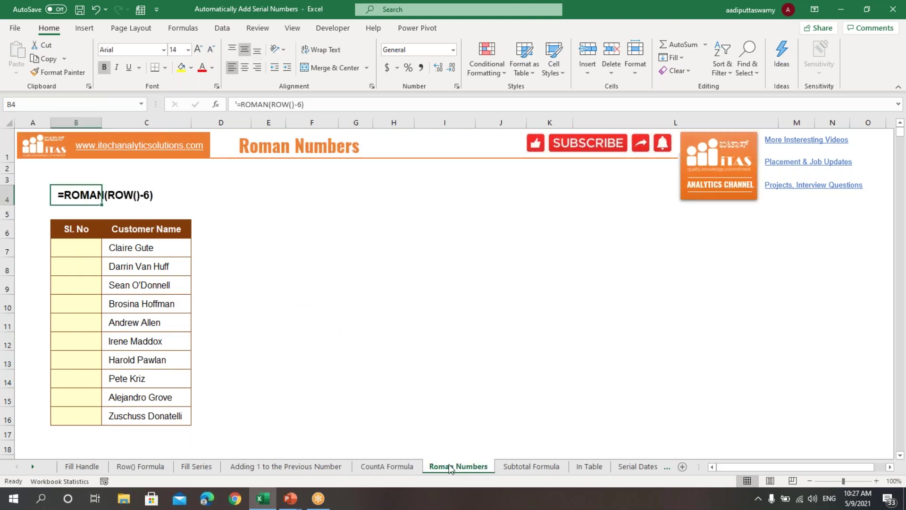
pyautogui.click(354, 366)
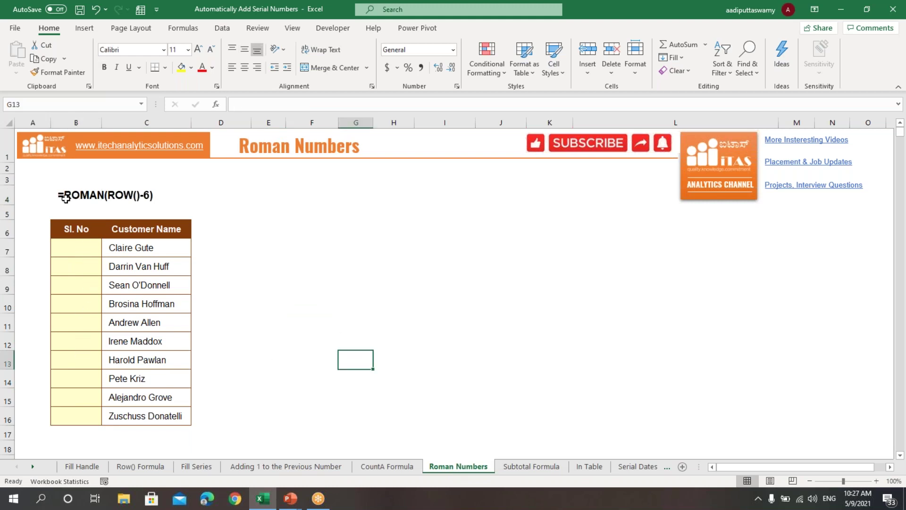
pyautogui.click(81, 250)
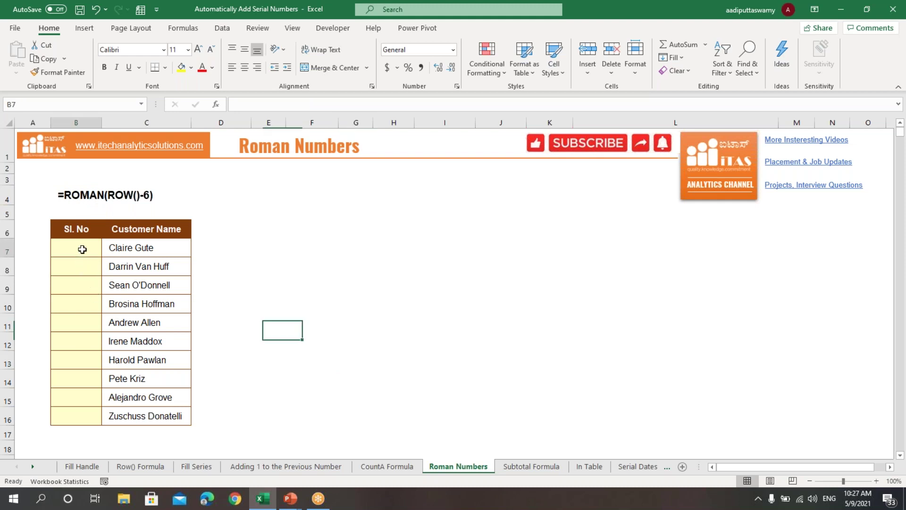
pyautogui.write('=roman')
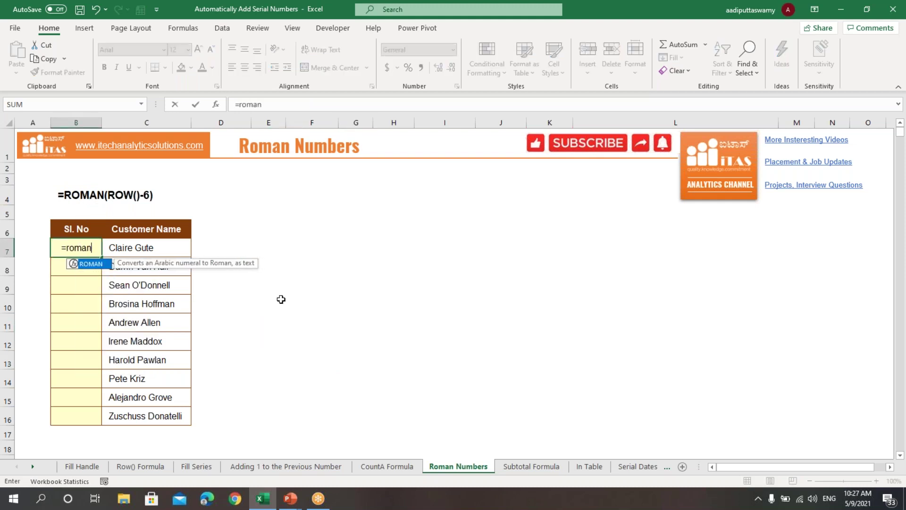
pyautogui.write('(r')
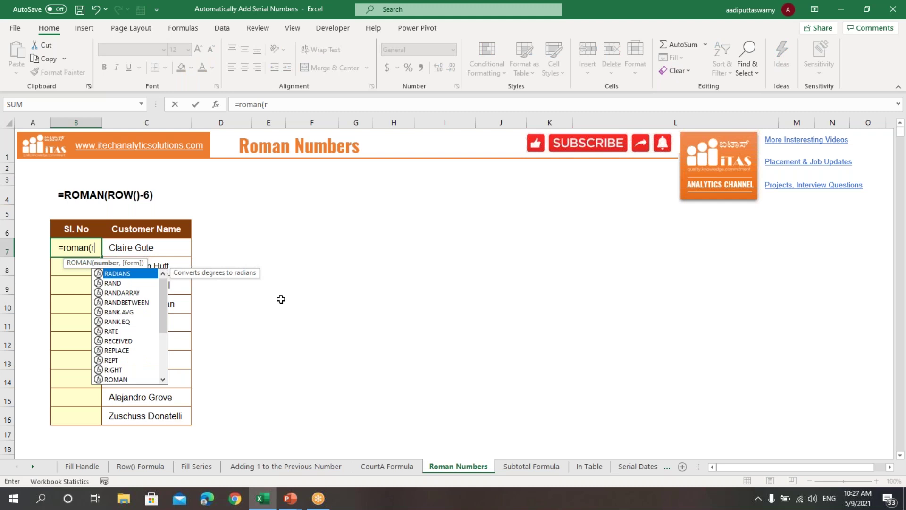
pyautogui.write('ow())')
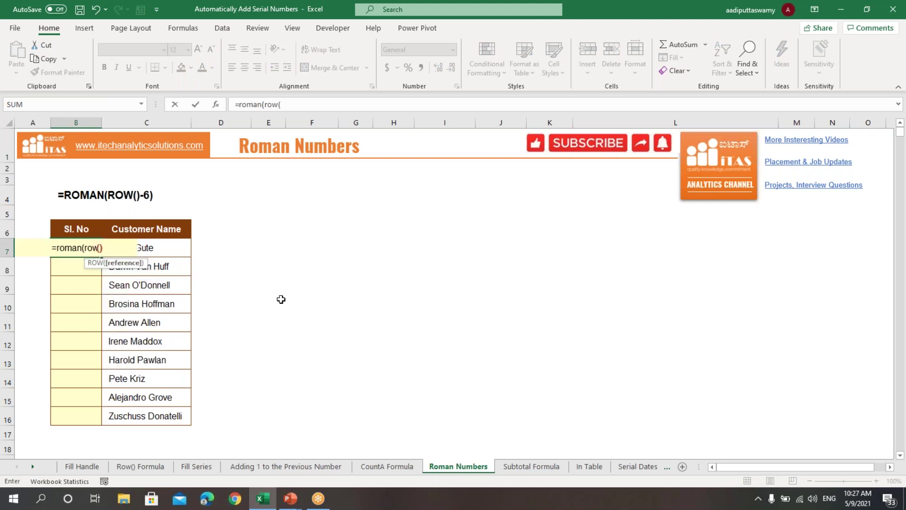
pyautogui.press('Return')
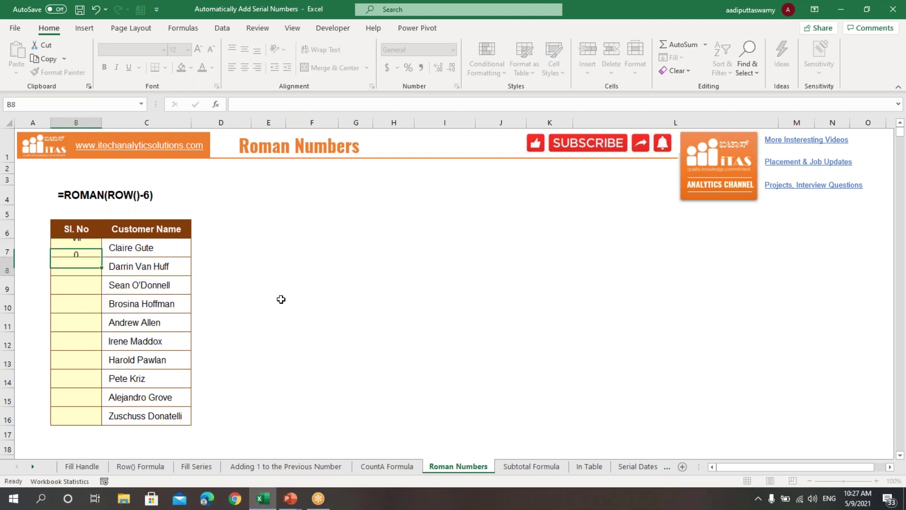
# Correct B7 to =ROMAN(ROW()-6) and copy it down to B16, giving I to X.
pyautogui.click(90, 250)
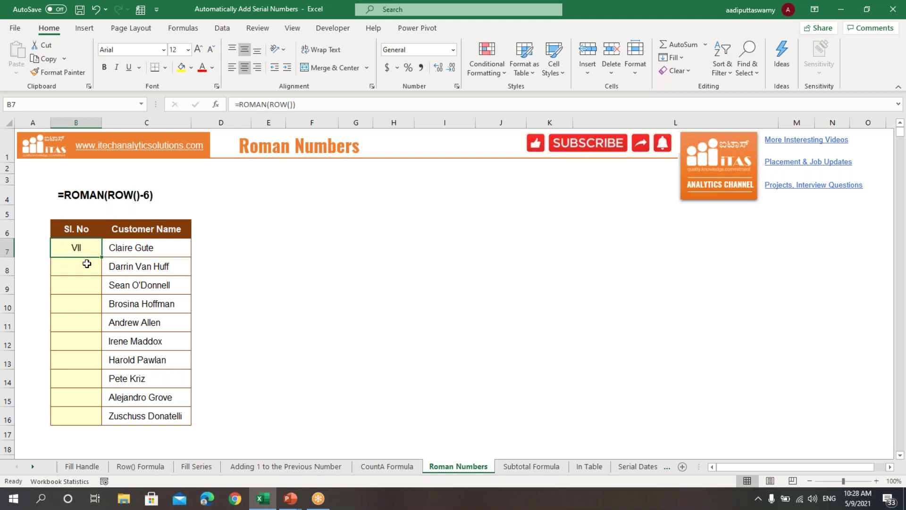
pyautogui.doubleClick(89, 247)
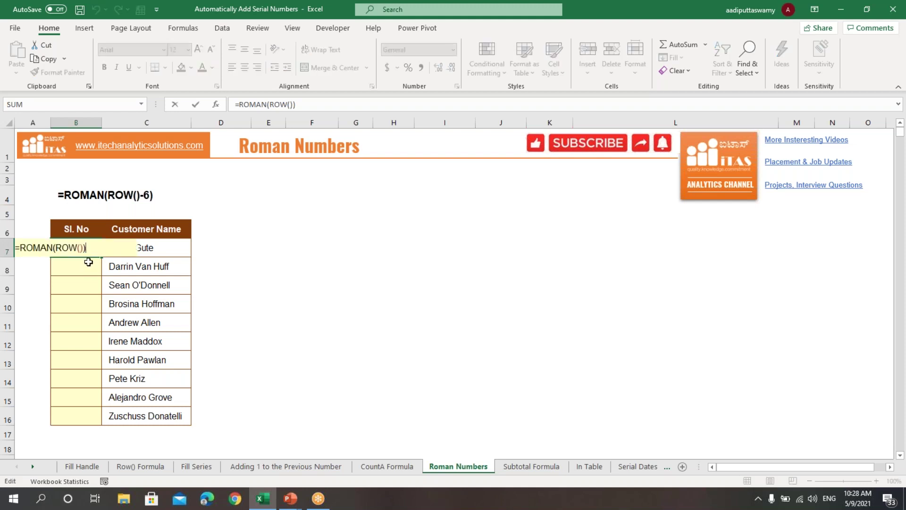
pyautogui.press('BackSpace')
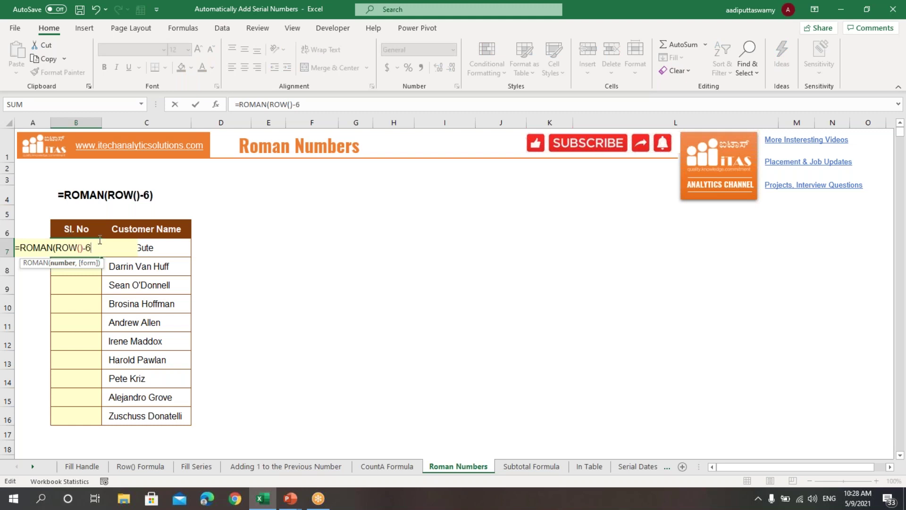
pyautogui.write('-6)')
pyautogui.hotkey('ctrl', 'Return')
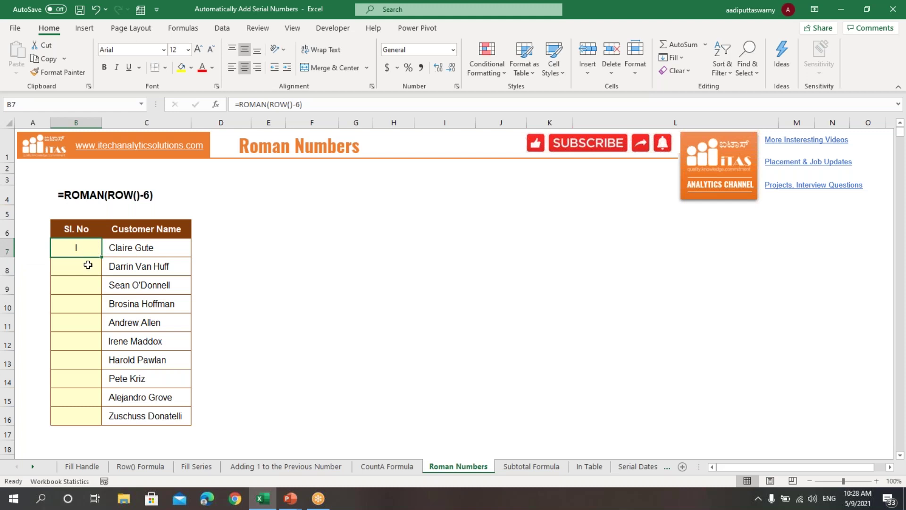
pyautogui.moveTo(102, 257); pyautogui.dragTo(101, 424)
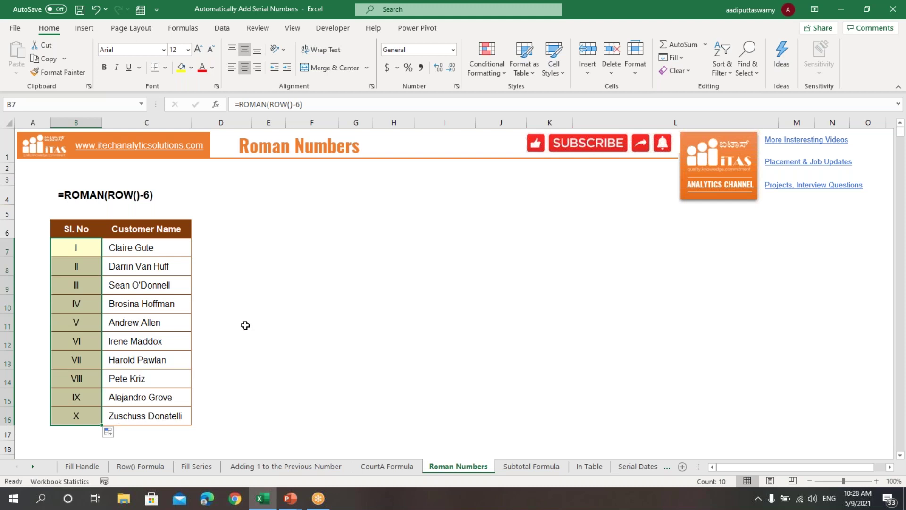
pyautogui.click(537, 467)
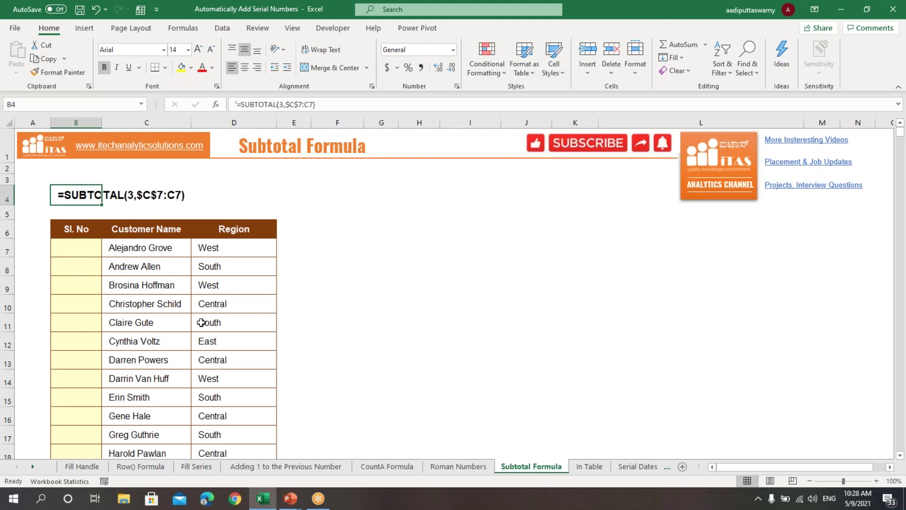
# Enter =SUBTOTAL(3,$C$7:C7) in B7 using the COUNTA function code 3.
pyautogui.click(91, 249)
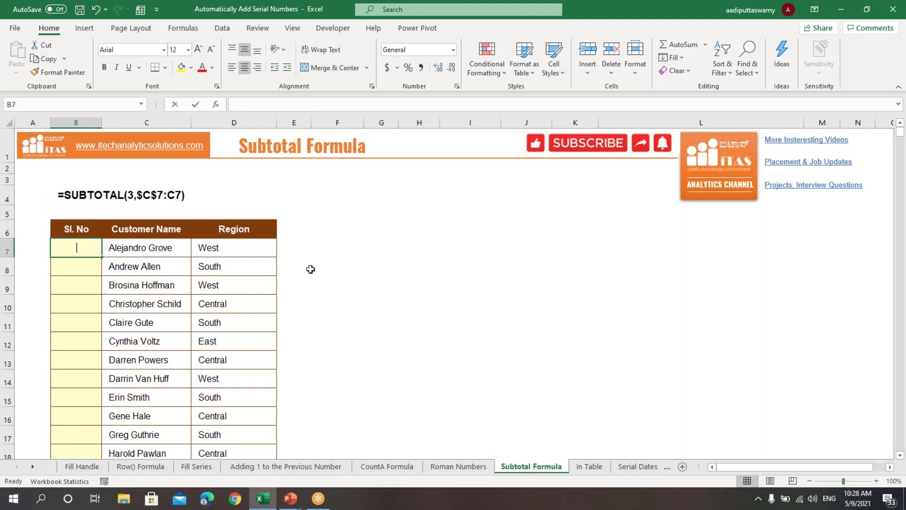
pyautogui.write('=subtot')
pyautogui.press('Tab')
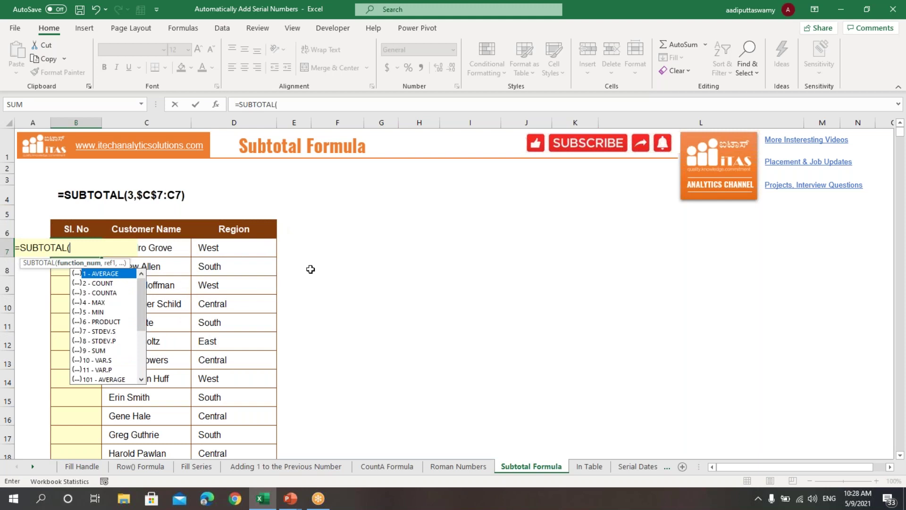
pyautogui.press('Down')
pyautogui.press('Down')
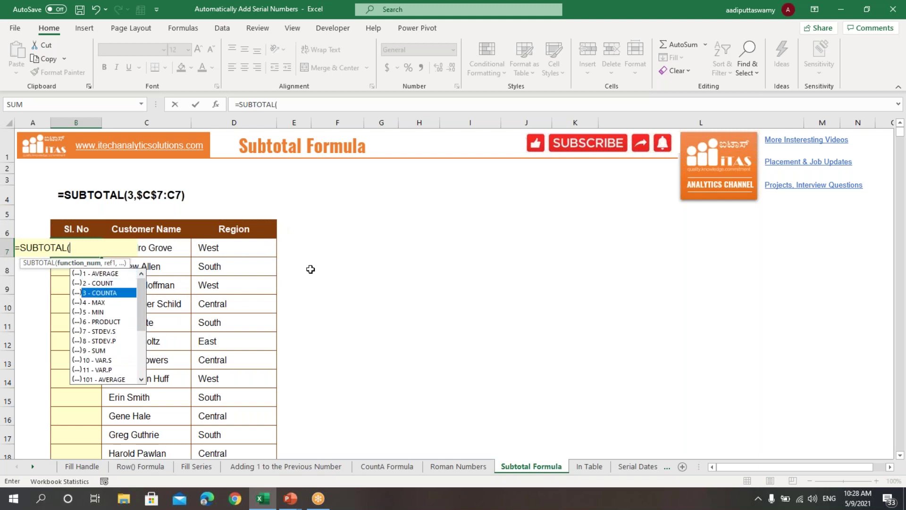
pyautogui.press('Tab')
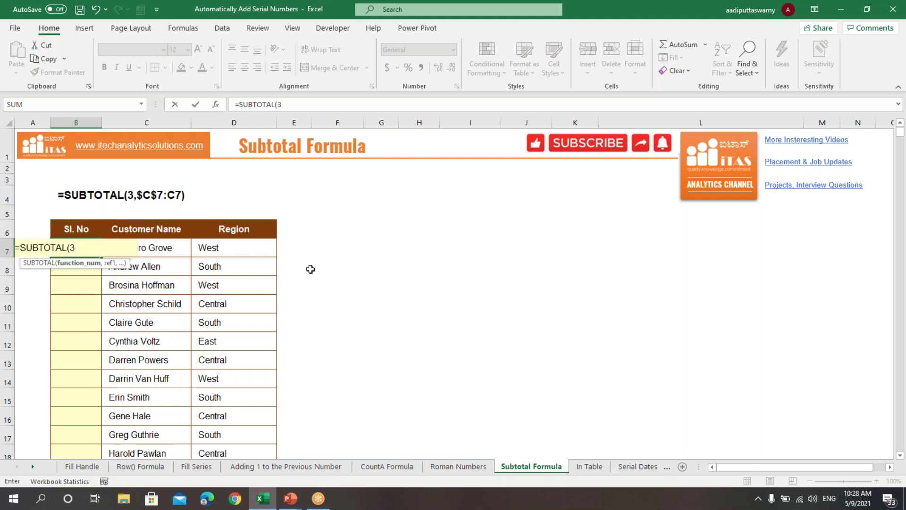
pyautogui.write(',')
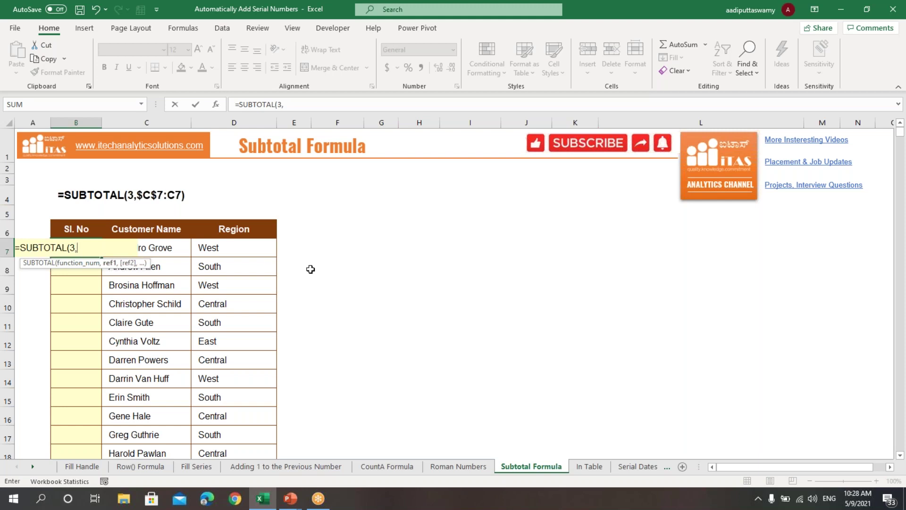
pyautogui.press('Right')
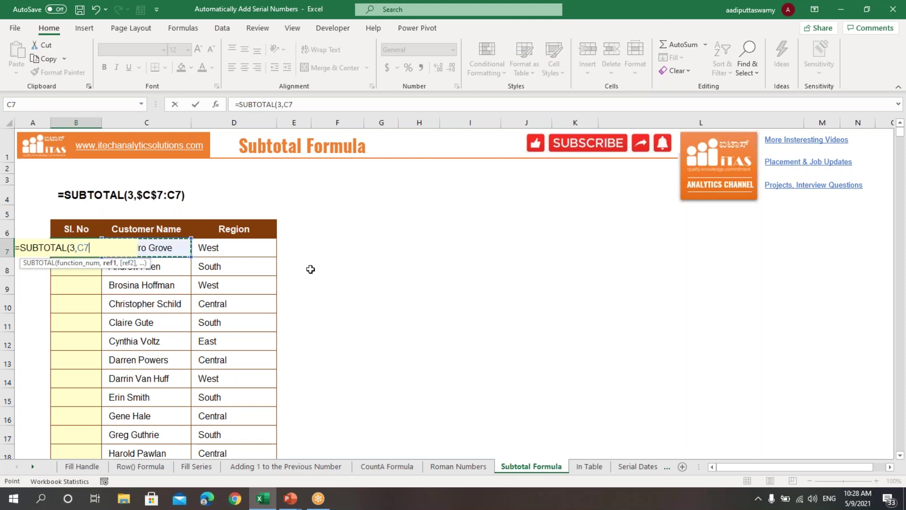
pyautogui.press('F8')
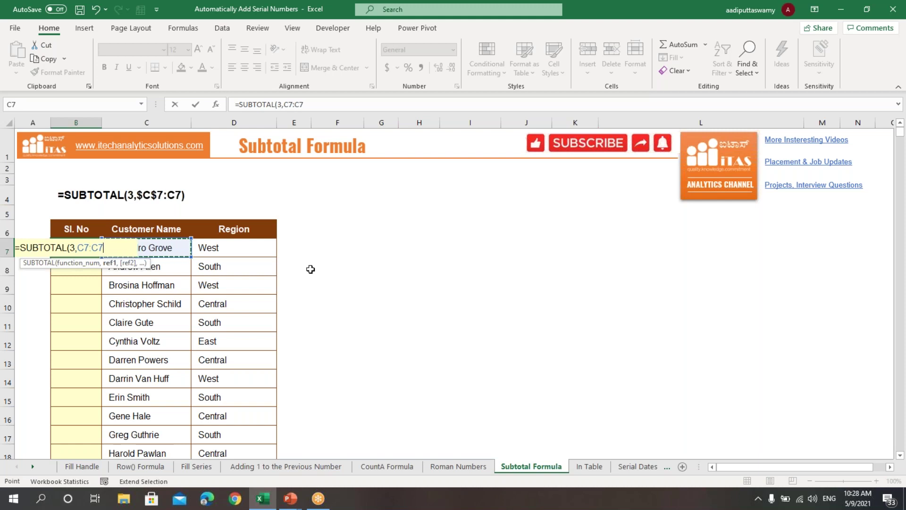
pyautogui.write(')')
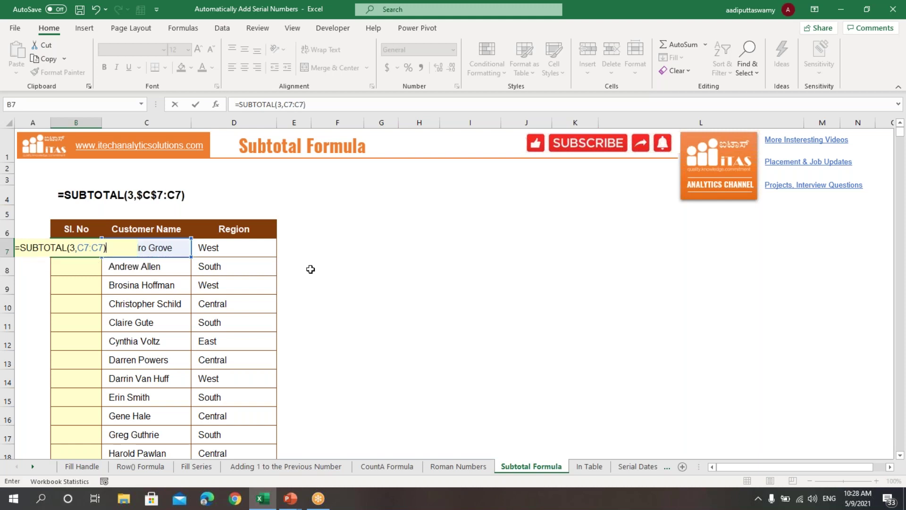
pyautogui.click(84, 248)
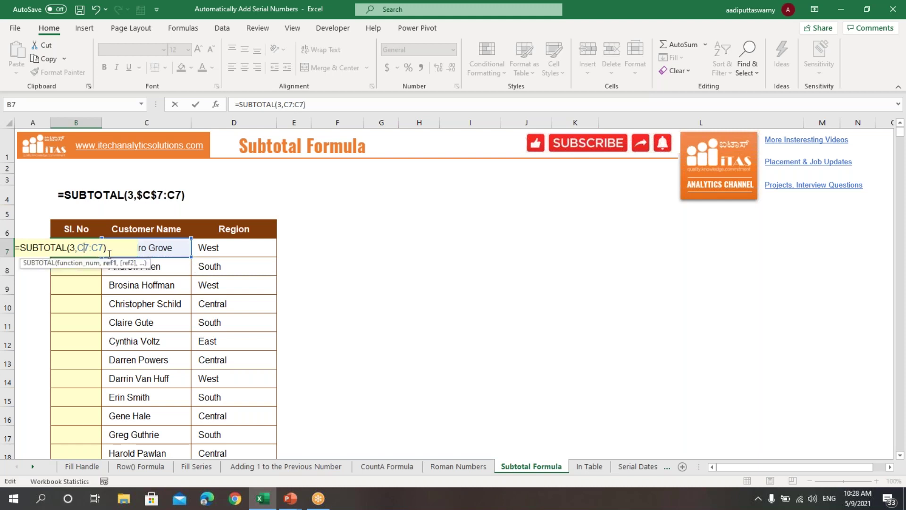
pyautogui.press('F4')
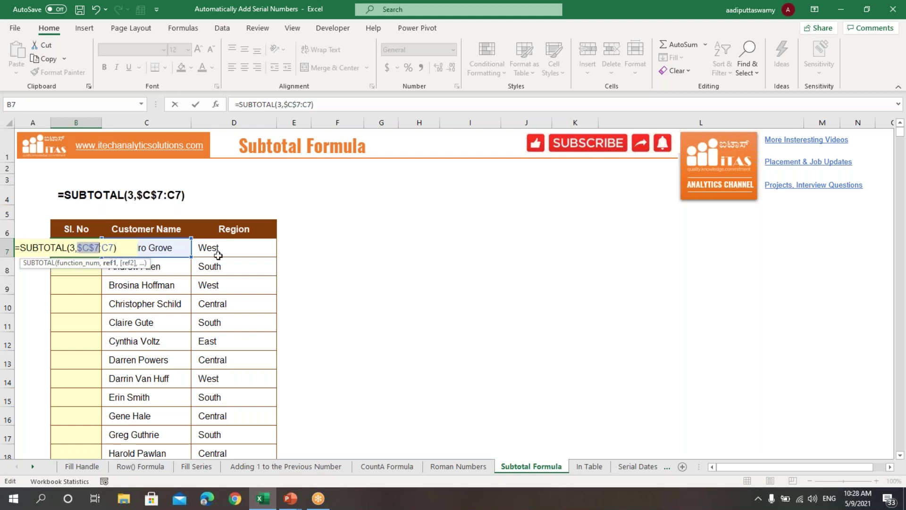
pyautogui.press('Return')
# Fill the SUBTOTAL formula down the whole Sl. No column.
pyautogui.click(75, 252)
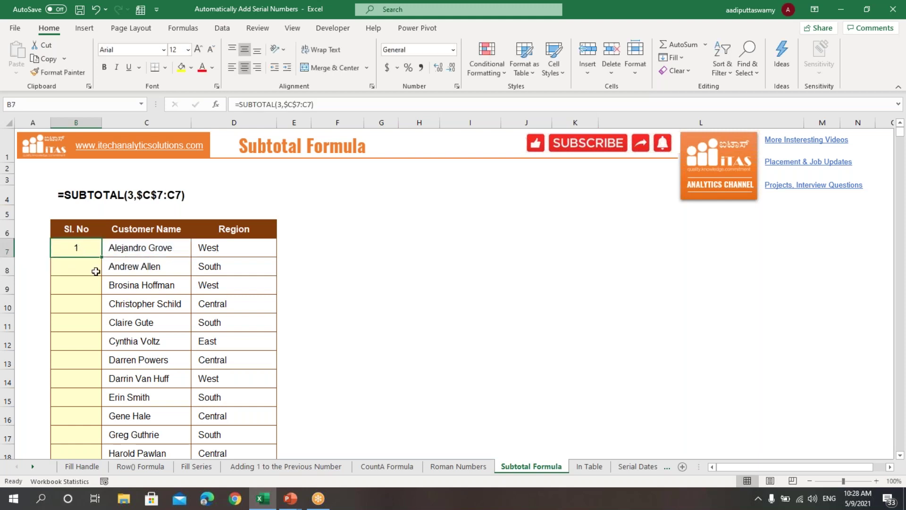
pyautogui.doubleClick(104, 258)
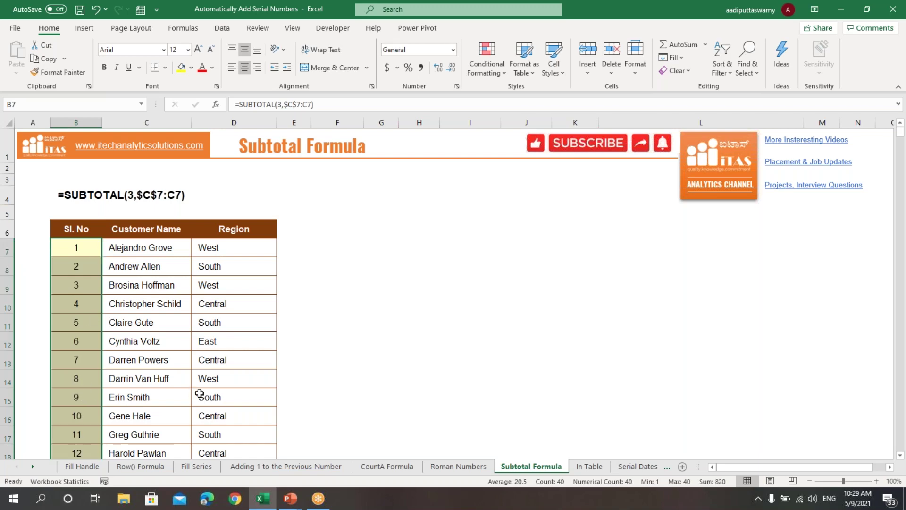
pyautogui.scroll(-7, 199, 393)
pyautogui.scroll(7, 200, 394)
pyautogui.click(186, 361)
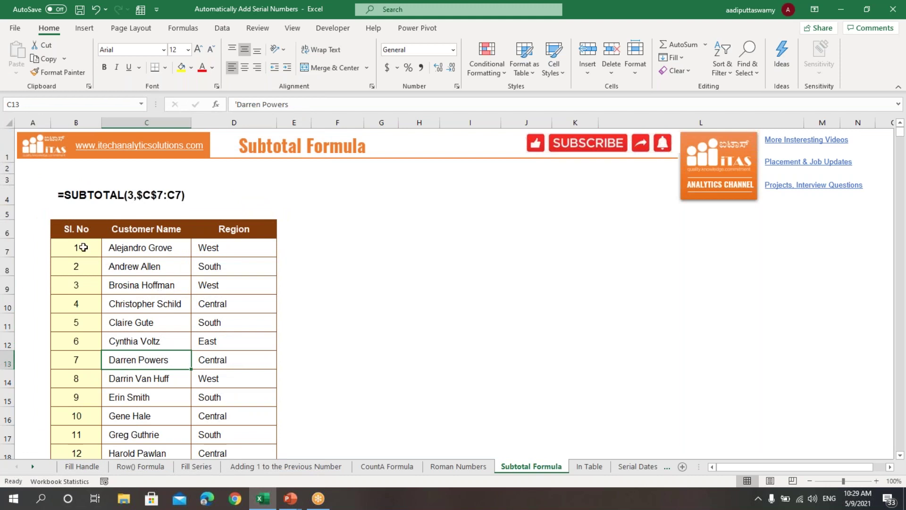
# Add filter dropdowns to the table's header row.
pyautogui.moveTo(76, 229); pyautogui.dragTo(235, 229)
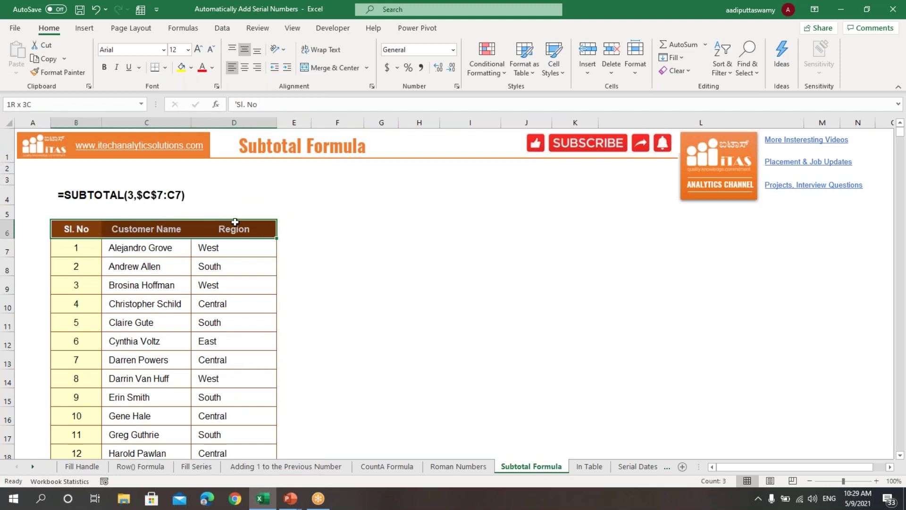
pyautogui.click(222, 28)
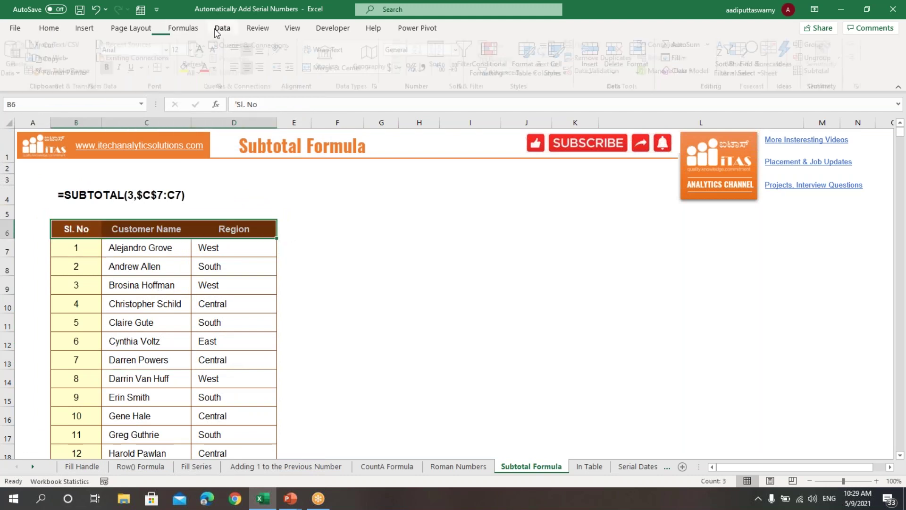
pyautogui.click(470, 56)
pyautogui.click(406, 302)
# Filter Region to South only and confirm the serials renumber 1 to 12.
pyautogui.click(272, 232)
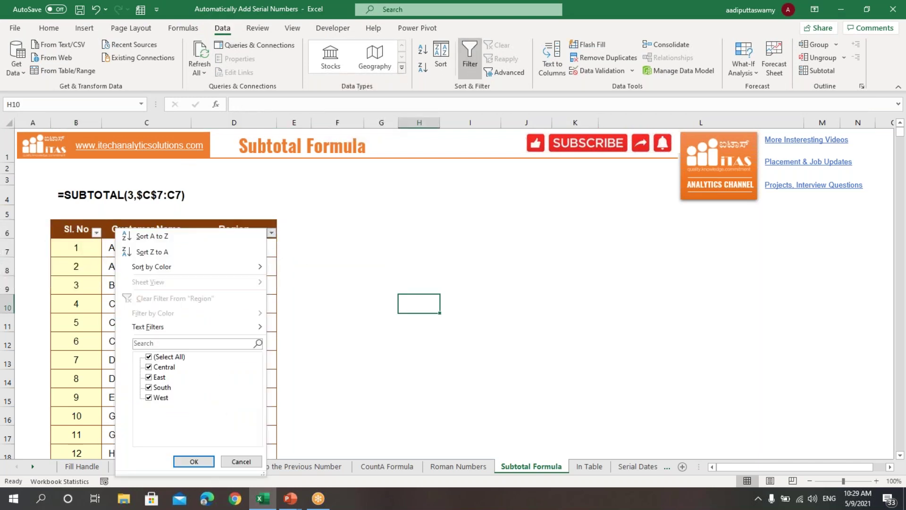
pyautogui.click(161, 357)
pyautogui.click(162, 388)
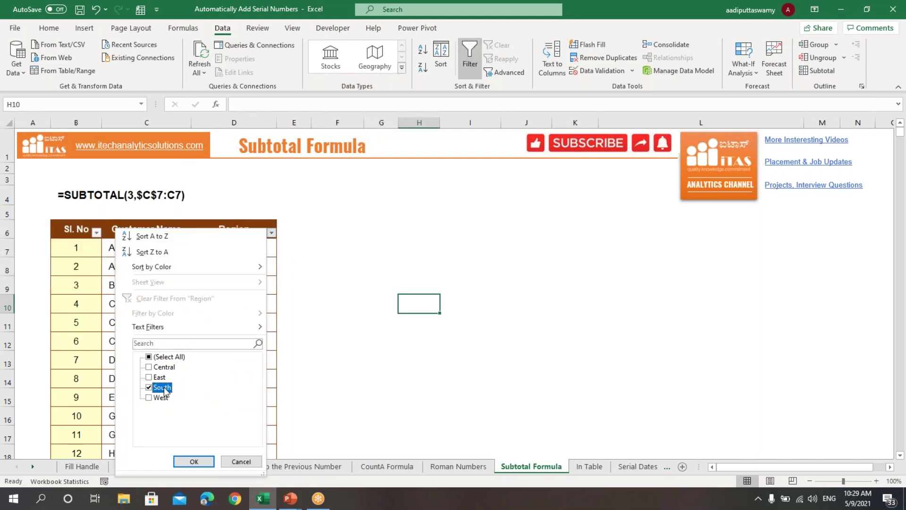
pyautogui.click(193, 461)
pyautogui.moveTo(89, 248); pyautogui.dragTo(110, 415)
pyautogui.click(231, 314)
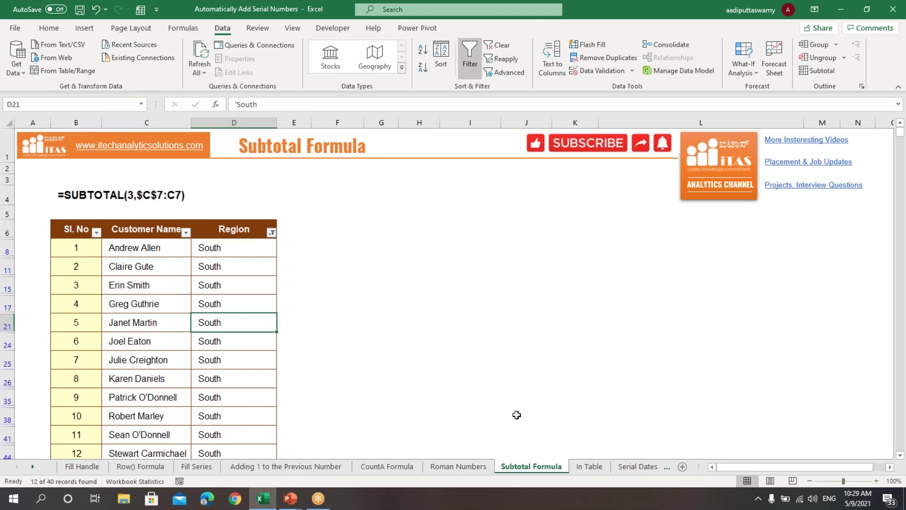
pyautogui.click(592, 470)
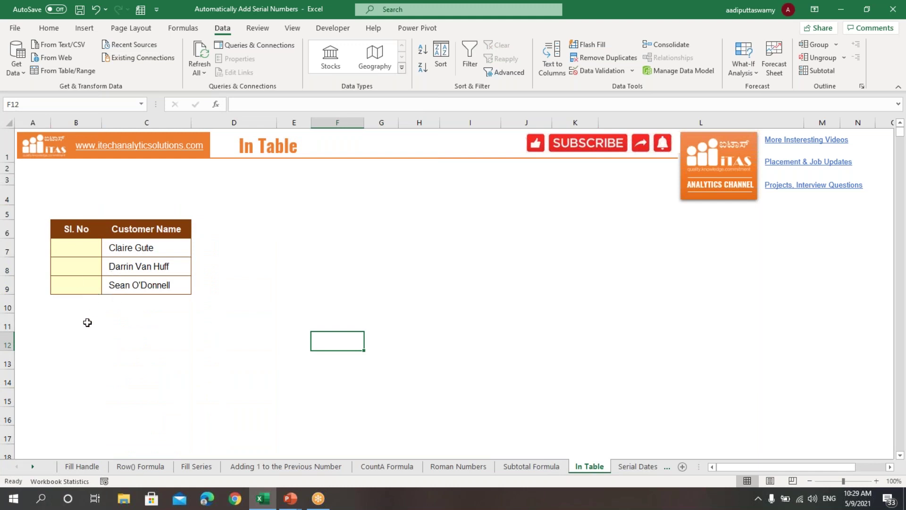
# Enter 1 as the first serial number in B7.
pyautogui.moveTo(142, 285); pyautogui.dragTo(144, 323)
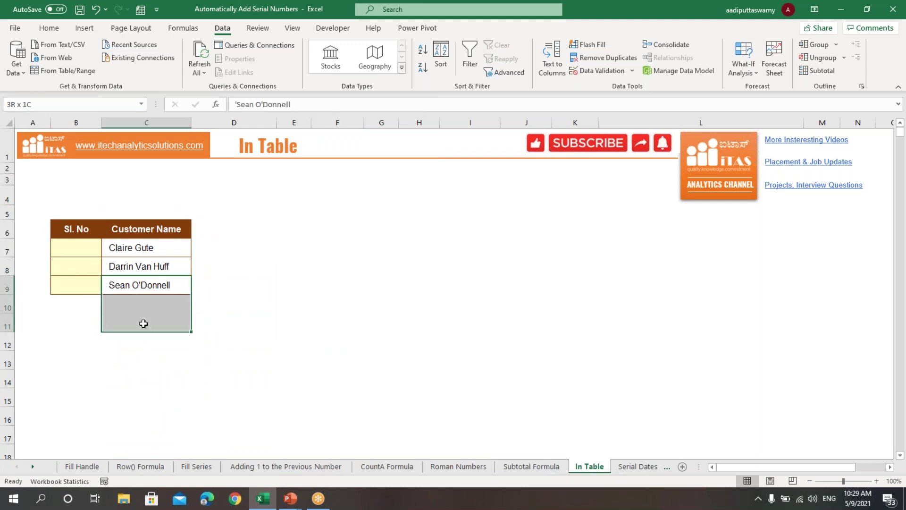
pyautogui.click(81, 254)
pyautogui.write('1')
pyautogui.press('Return')
# Enter =B7+1 in B8 and copy it down to B9, numbering the customers 1 to 3.
pyautogui.write('=')
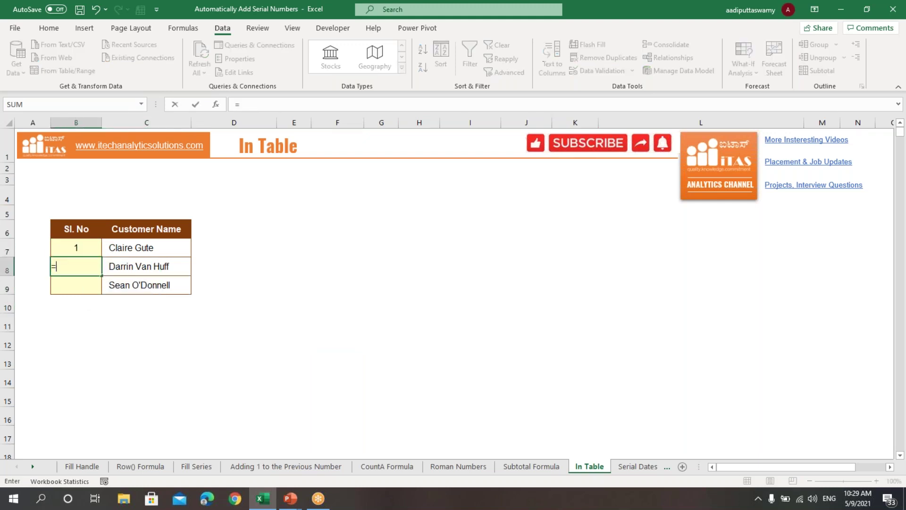
pyautogui.press('Up')
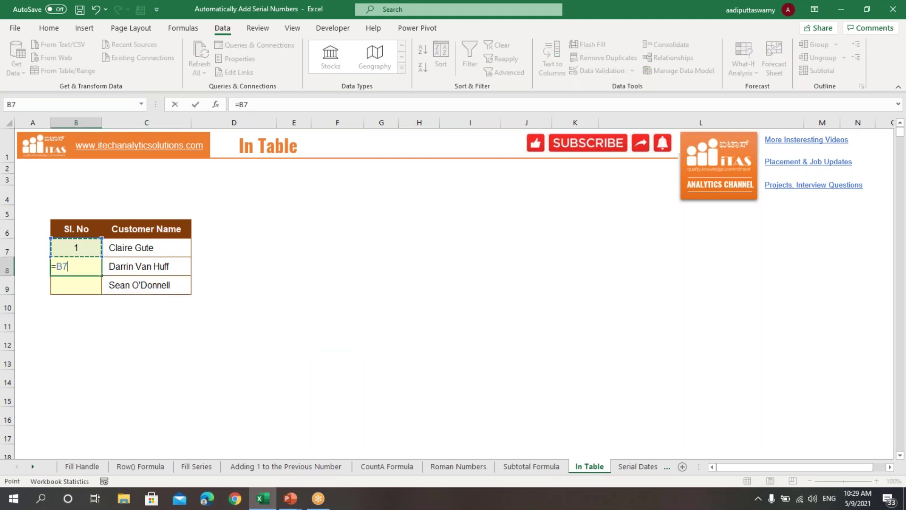
pyautogui.write('+1')
pyautogui.press('Return')
pyautogui.click(97, 272)
pyautogui.moveTo(101, 276); pyautogui.dragTo(102, 293)
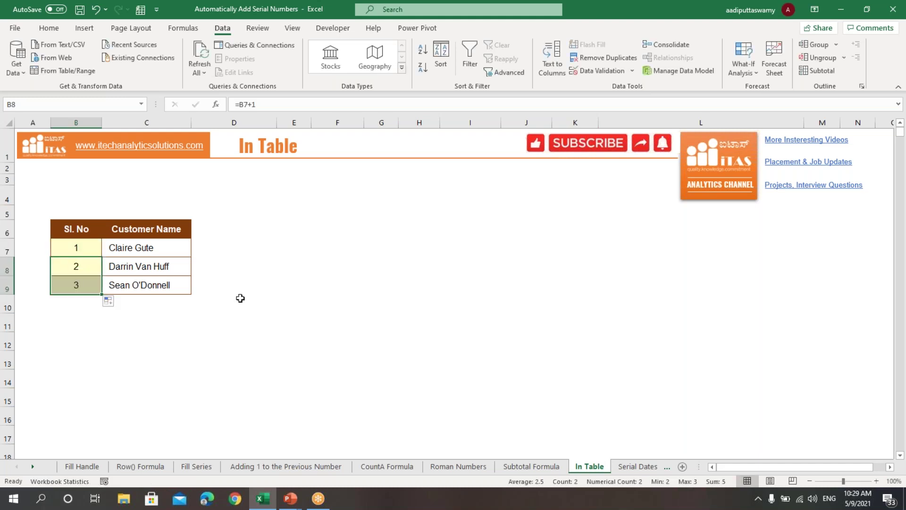
pyautogui.click(137, 273)
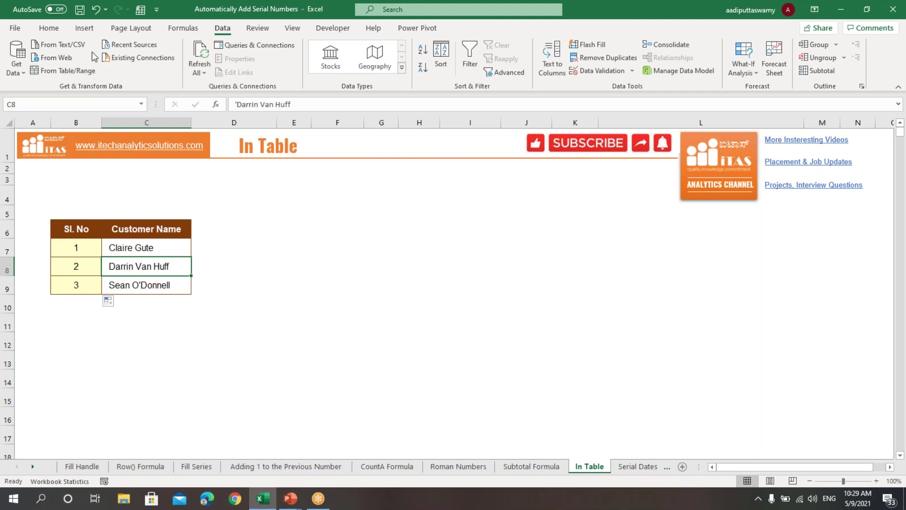
pyautogui.click(121, 247)
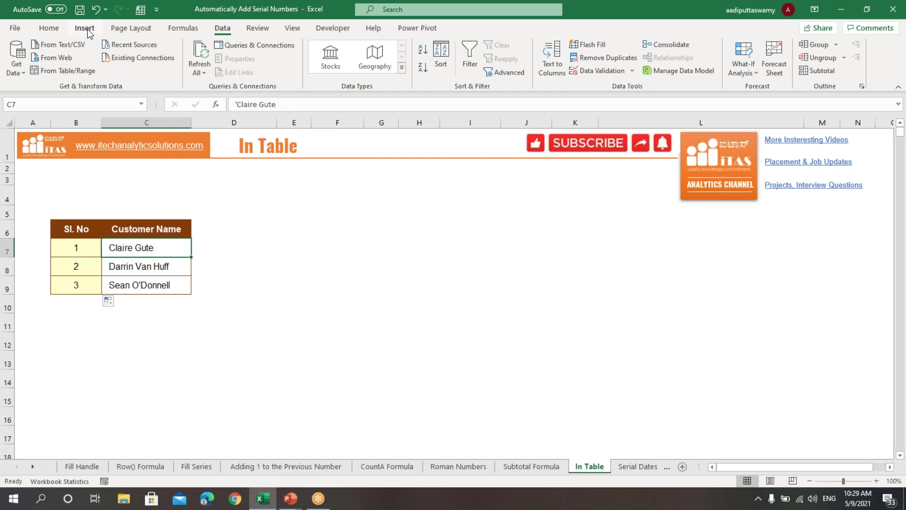
pyautogui.click(85, 28)
# Convert the range B6:C9 into an Excel table.
pyautogui.click(99, 61)
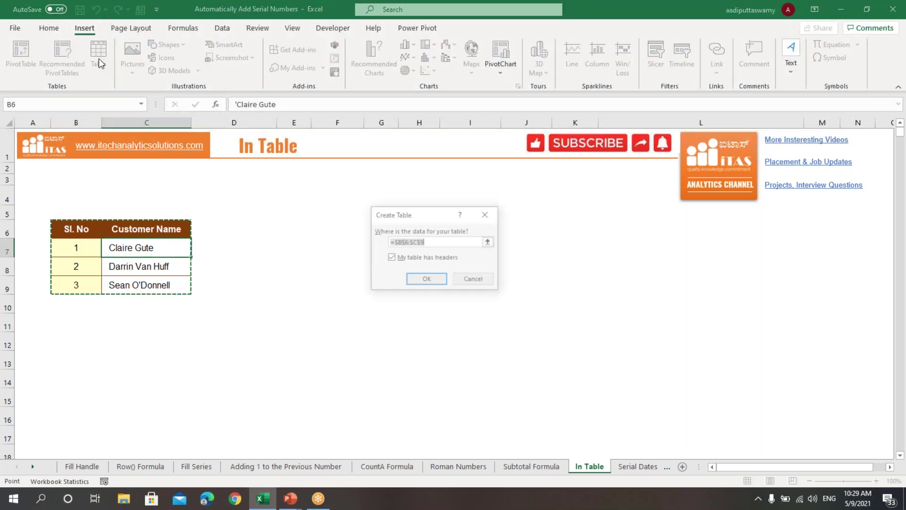
pyautogui.click(426, 279)
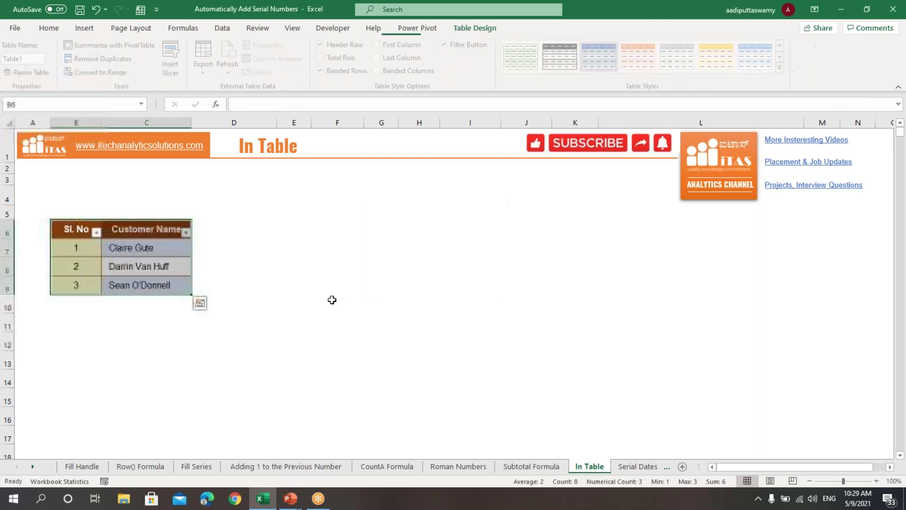
pyautogui.click(141, 299)
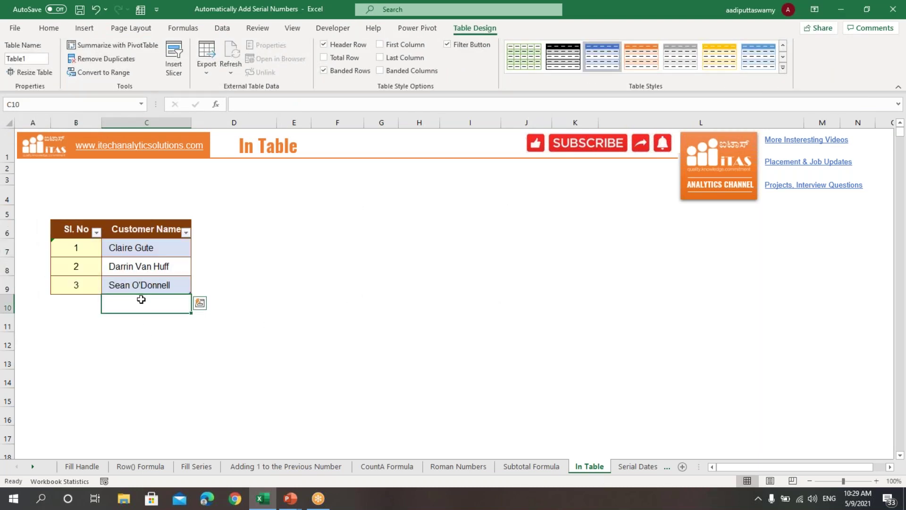
pyautogui.moveTo(141, 299); pyautogui.dragTo(139, 372)
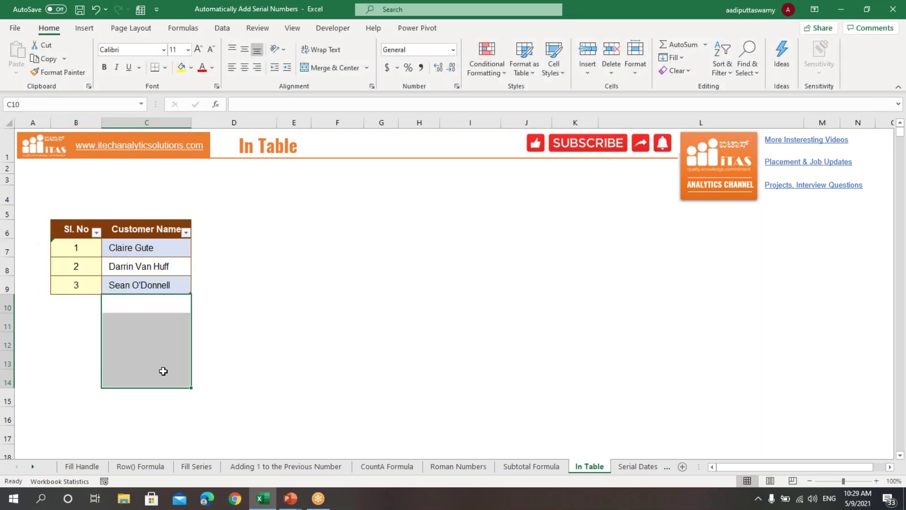
# Paste seven customer names from the Fill Series sheet into C10, extending serials to 10.
pyautogui.click(197, 466)
pyautogui.moveTo(149, 304); pyautogui.dragTo(147, 417)
pyautogui.hotkey('ctrl', 'c')
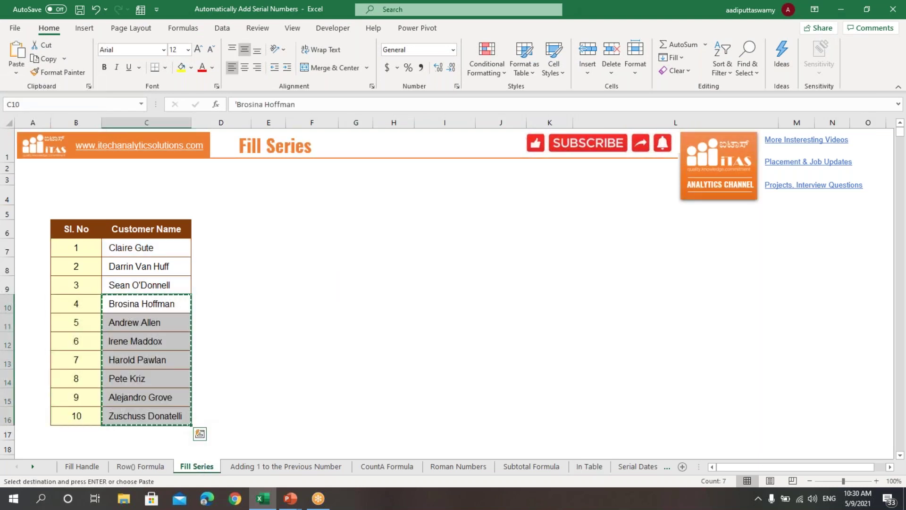
pyautogui.click(589, 466)
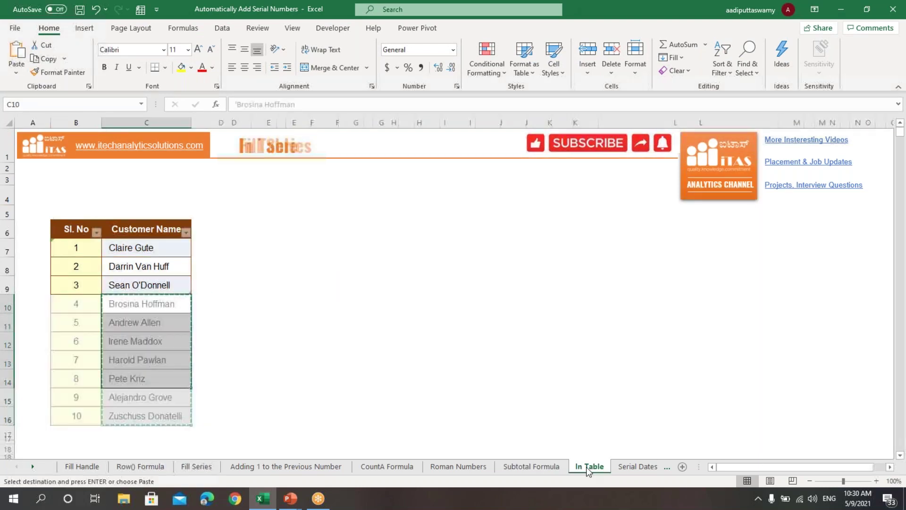
pyautogui.click(156, 305)
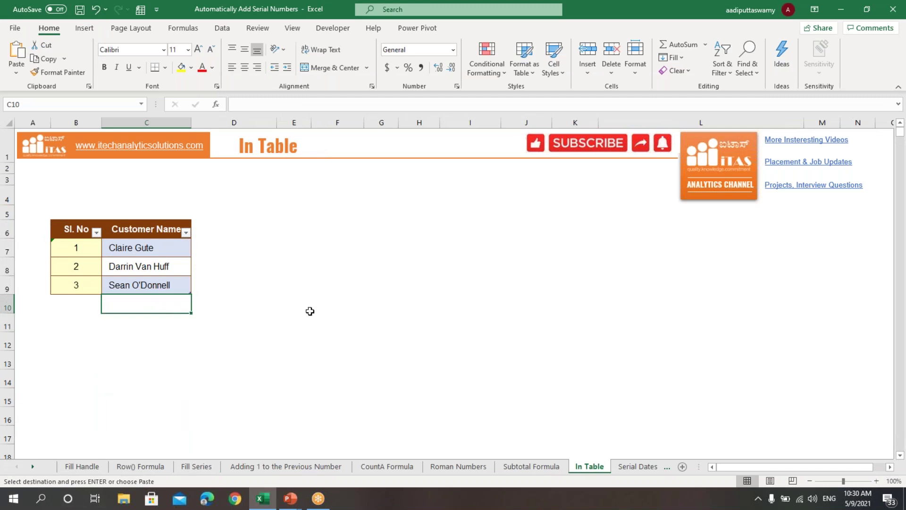
pyautogui.hotkey('ctrl', 'v')
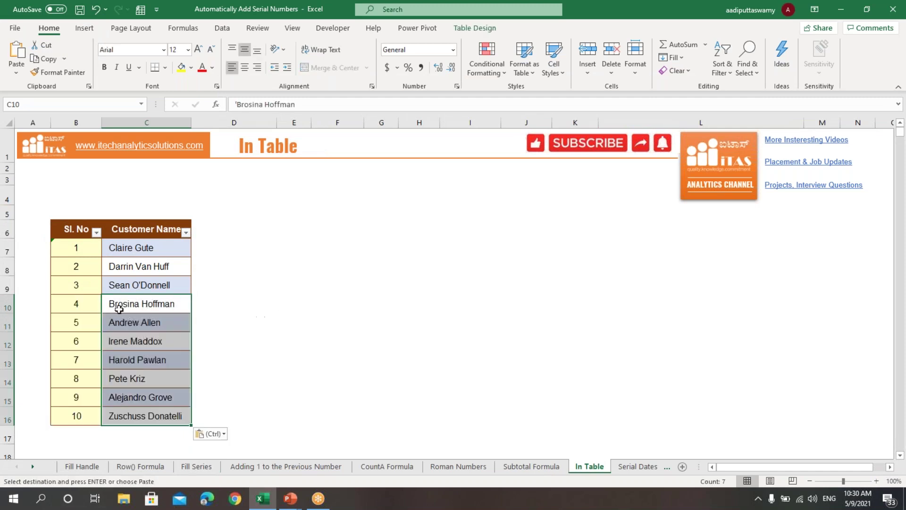
pyautogui.moveTo(87, 303); pyautogui.dragTo(75, 415)
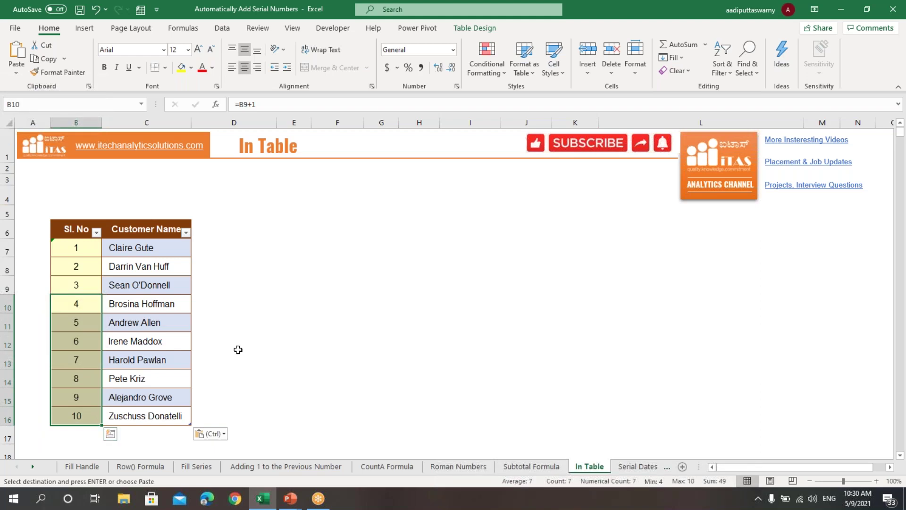
pyautogui.click(262, 324)
pyautogui.hotkey('ctrl', 'pagedown')
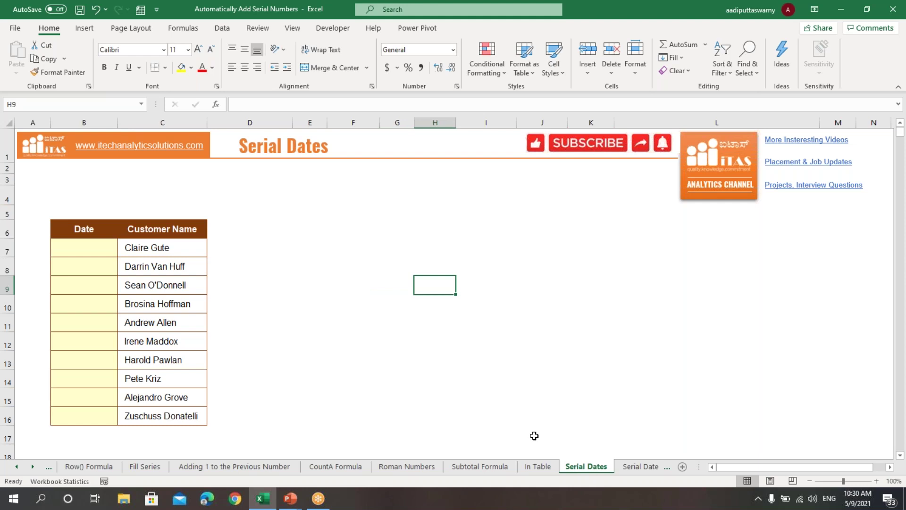
# Enter the dates 1-Jan-21 and 2-Jan-21 in B7 and B8 of the Serial Dates table.
pyautogui.click(97, 253)
pyautogui.write('1')
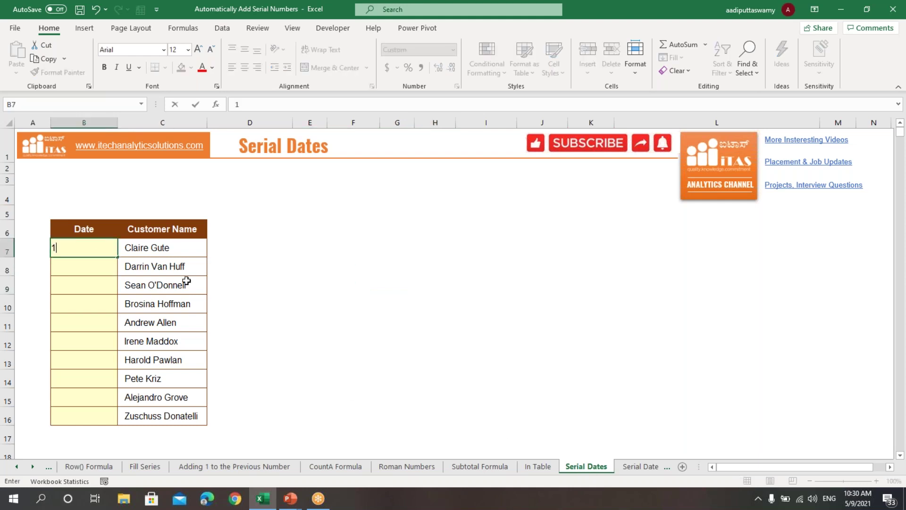
pyautogui.write('-jan-2021')
pyautogui.press('Return')
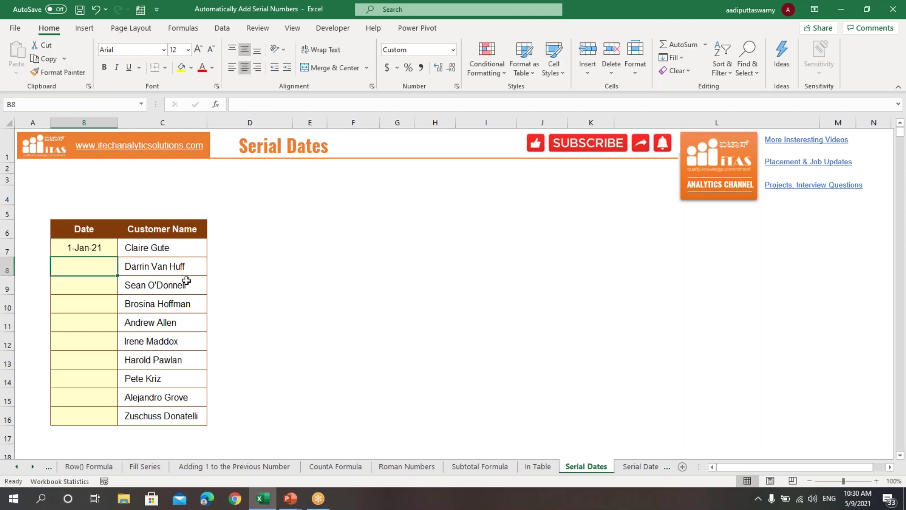
pyautogui.write('2-jan-2021')
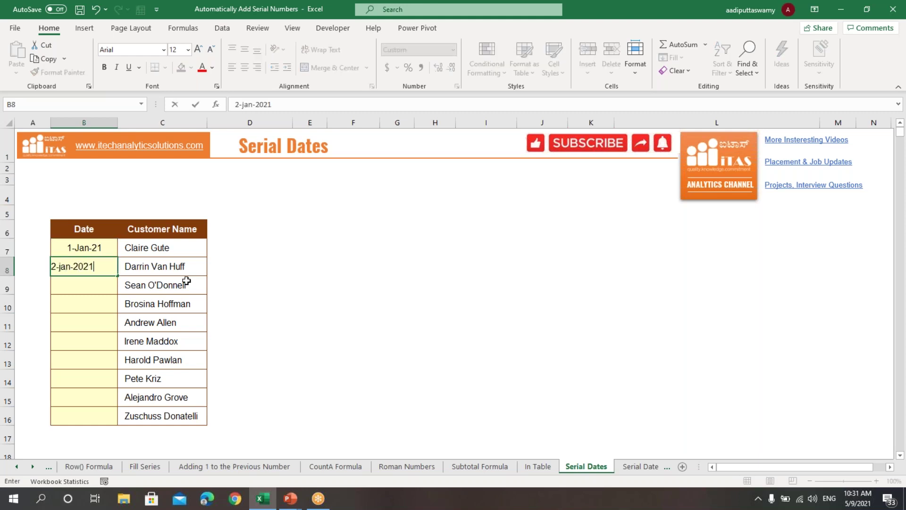
pyautogui.press('Return')
# Extend the two-date pattern down to B16, then go to the Serial Dates by Adding 1 sheet.
pyautogui.moveTo(105, 245); pyautogui.dragTo(105, 262)
pyautogui.moveTo(119, 304); pyautogui.dragTo(121, 418)
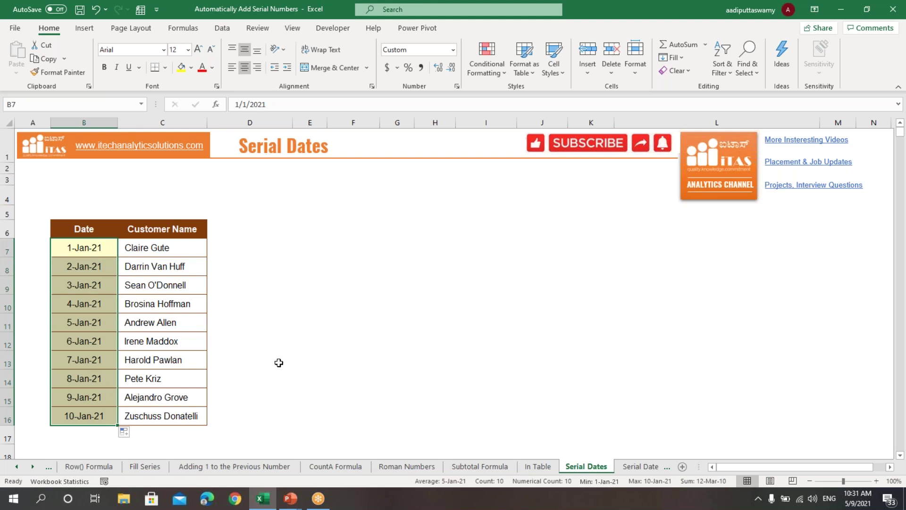
pyautogui.click(275, 337)
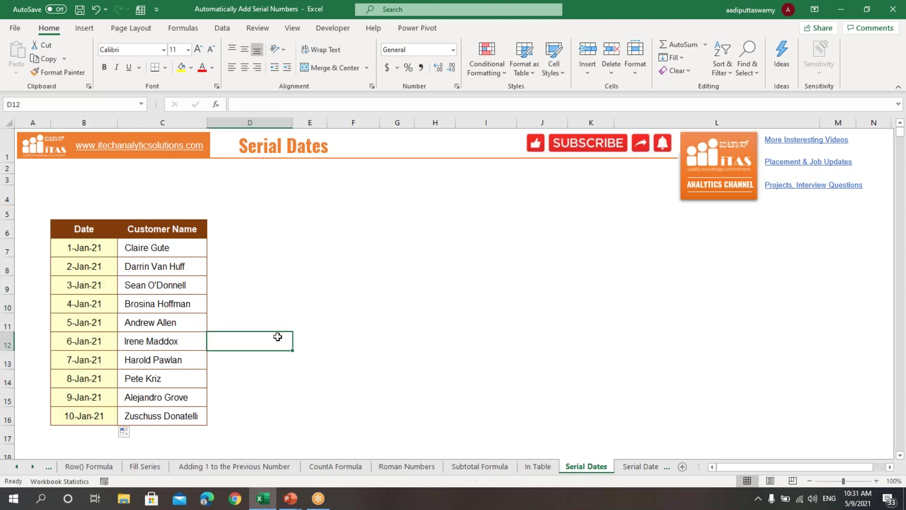
pyautogui.click(637, 469)
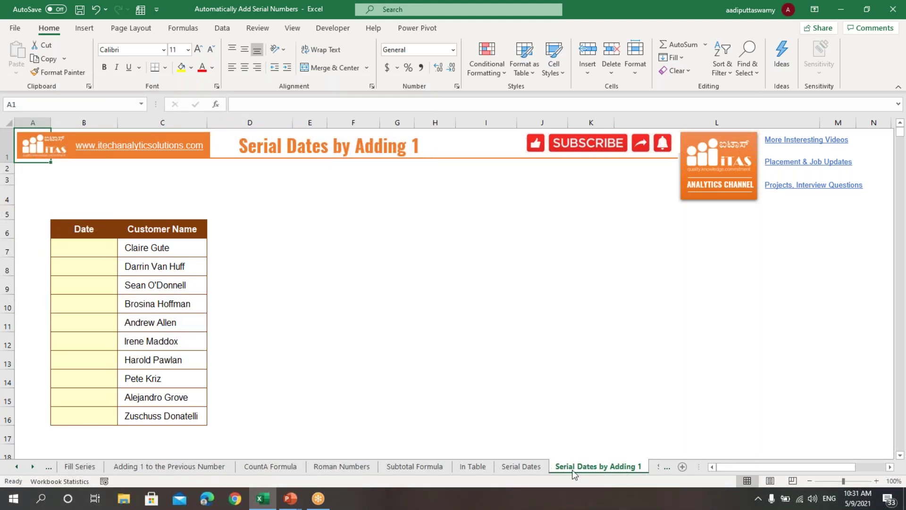
# Enter 1-Jan-2021 in B7 and the formula =B7+1 in B8.
pyautogui.click(101, 254)
pyautogui.write('1-')
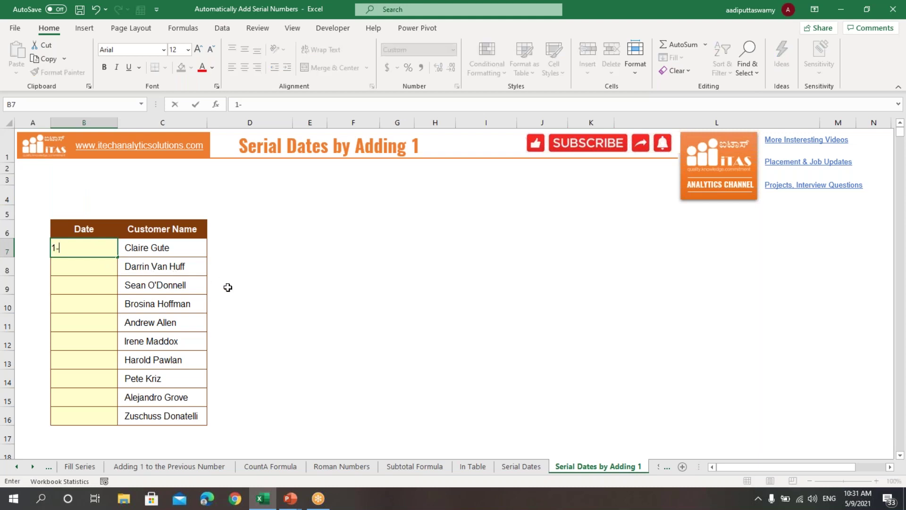
pyautogui.write('jan-2021')
pyautogui.press('Return')
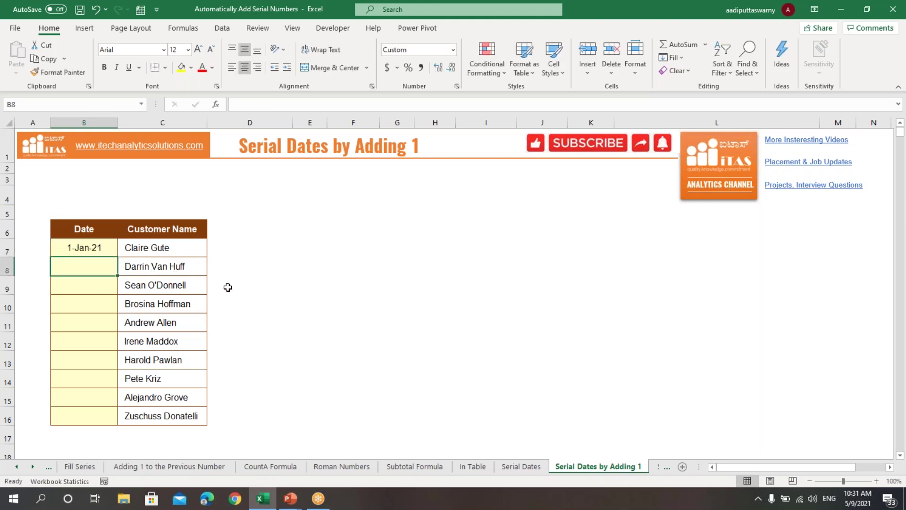
pyautogui.write('=')
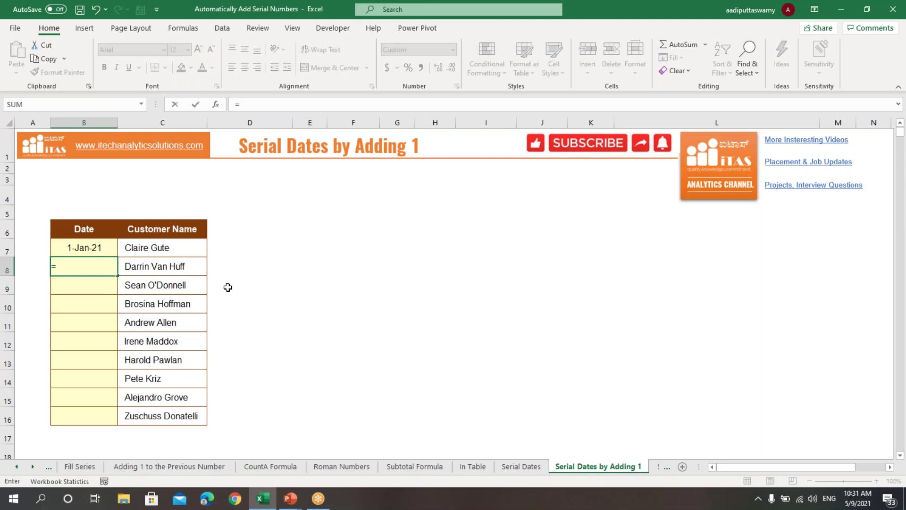
pyautogui.press('Up')
pyautogui.write('+1')
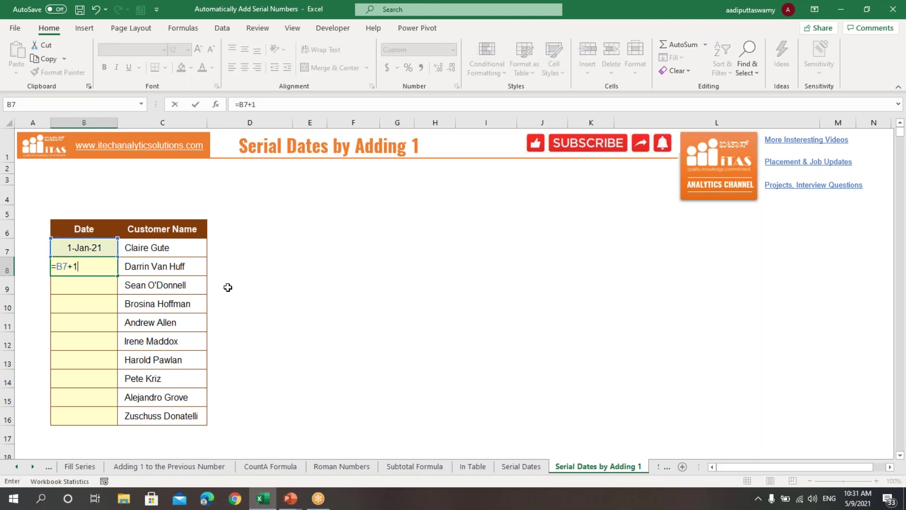
pyautogui.press('Return')
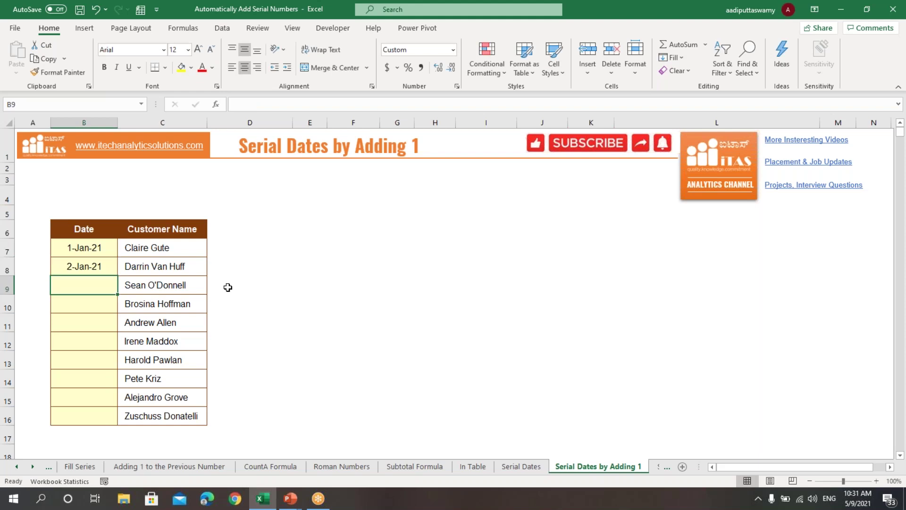
# Copy the =B7+1 formula from B8 down to B16, giving dates through 10-Jan-21.
pyautogui.press('Up')
pyautogui.moveTo(125, 279); pyautogui.dragTo(126, 420)
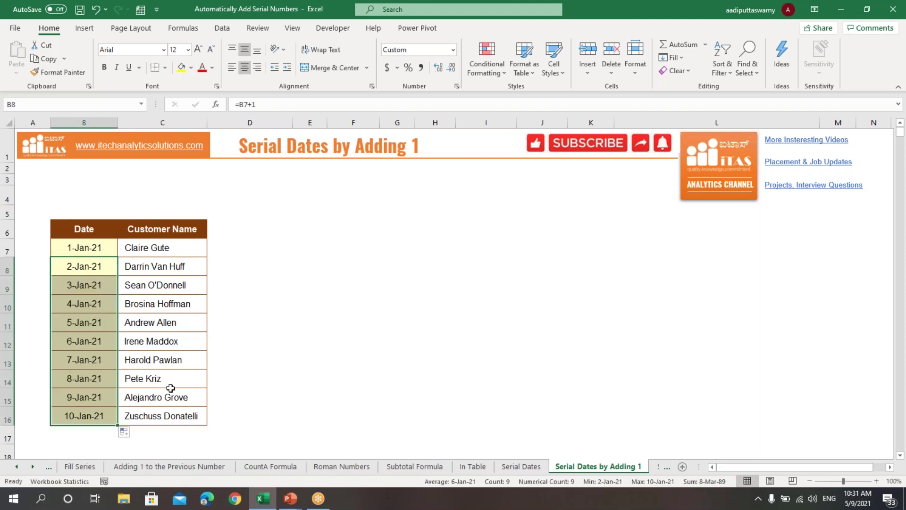
pyautogui.click(411, 365)
pyautogui.click(659, 468)
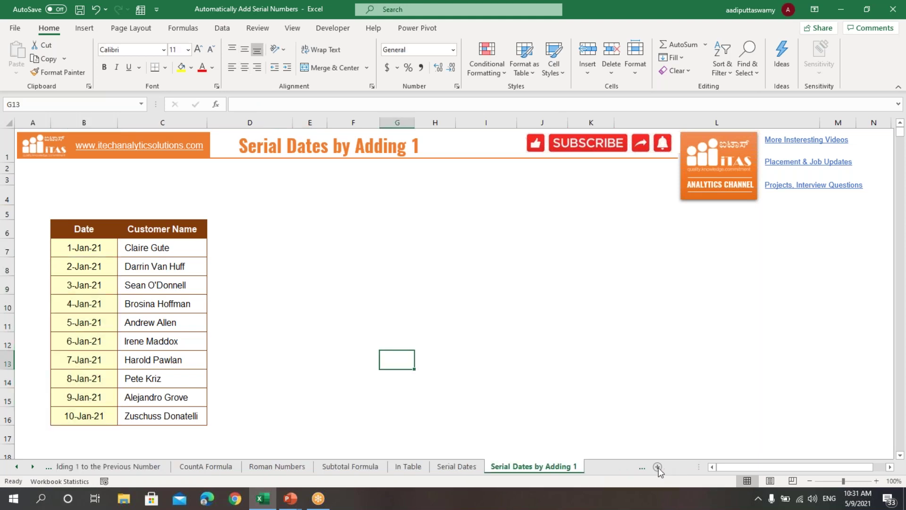
# On the Serial Numbers to Serial Dates sheet, number customers 1 to 10 in B7:B16.
pyautogui.click(642, 467)
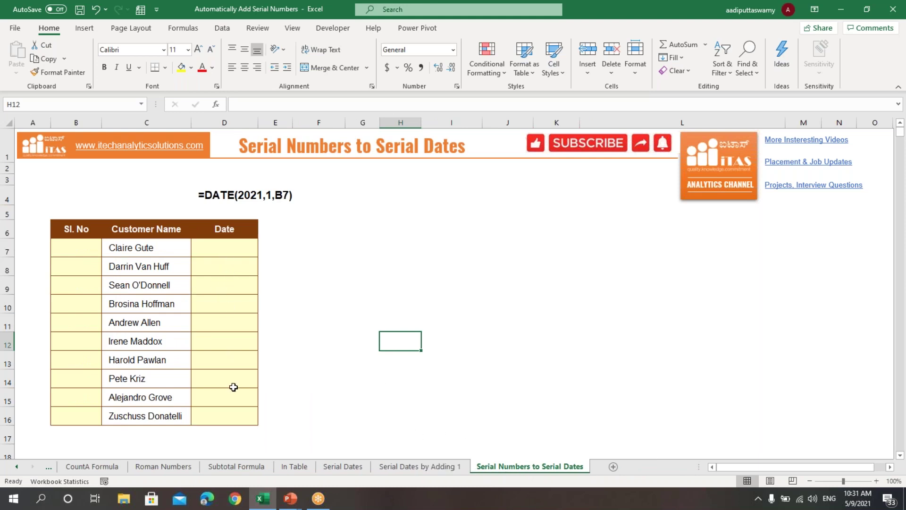
pyautogui.click(81, 253)
pyautogui.write('1')
pyautogui.press('Return')
pyautogui.write('2')
pyautogui.press('Return')
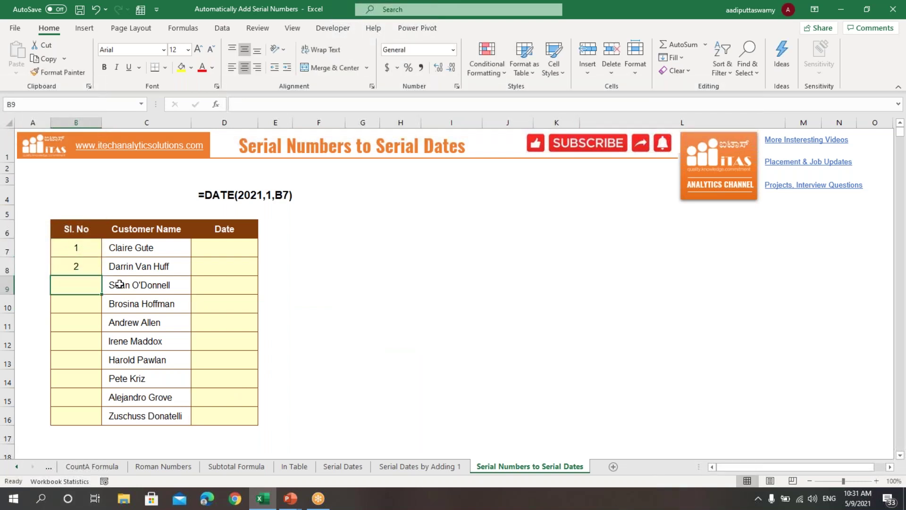
pyautogui.moveTo(92, 248); pyautogui.dragTo(90, 267)
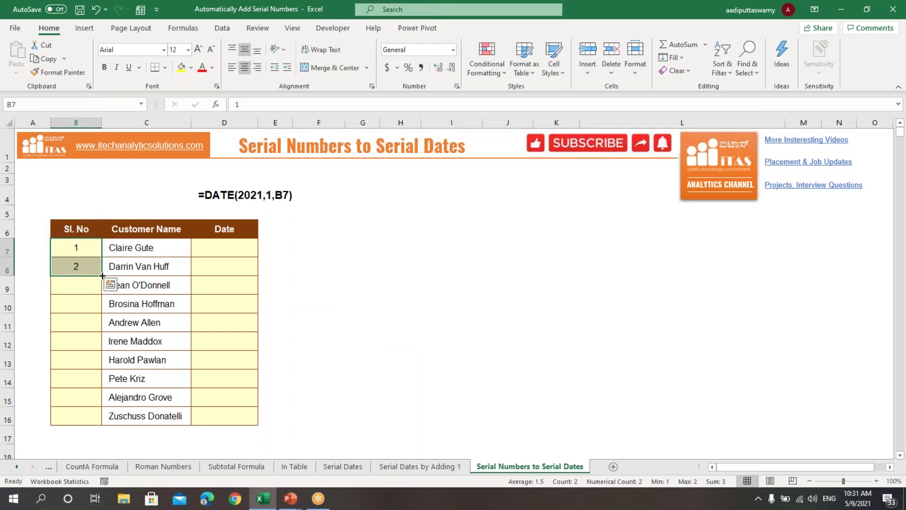
pyautogui.doubleClick(102, 275)
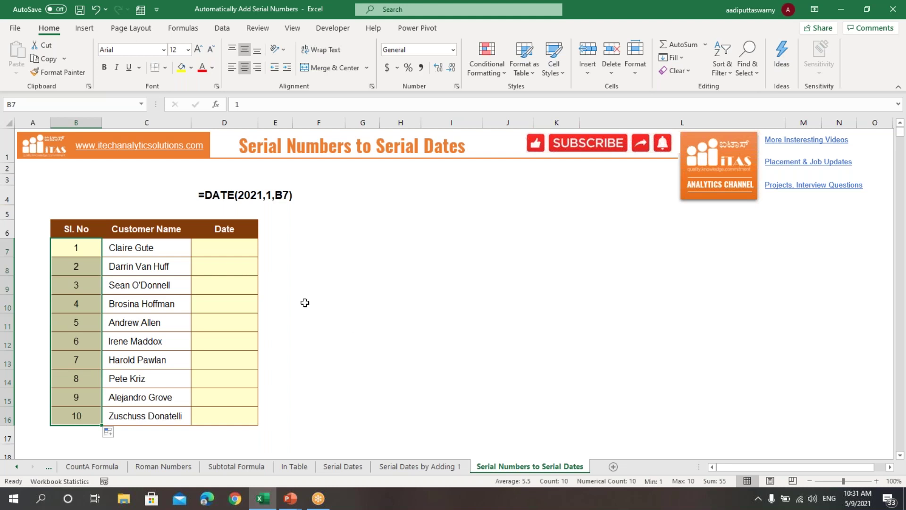
# Enter =DATE(2021,1,B7) in D7 and copy it down to D16.
pyautogui.click(226, 254)
pyautogui.write('=')
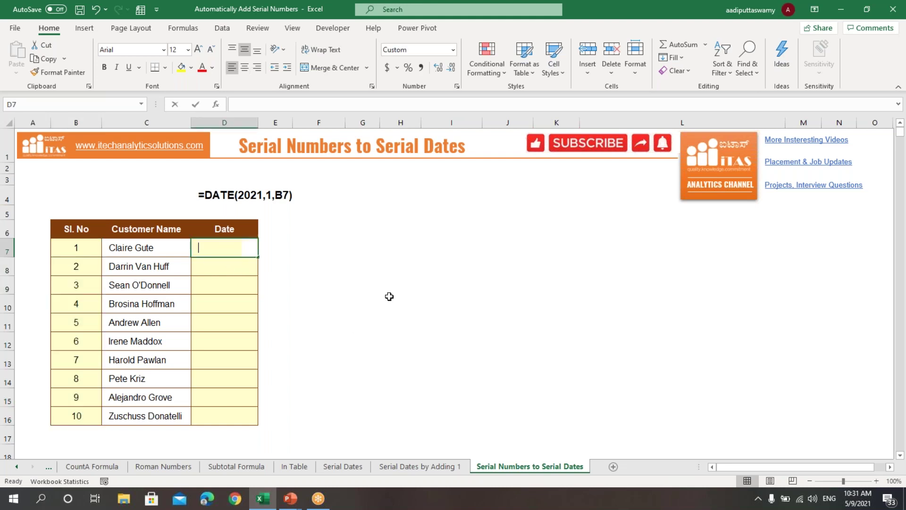
pyautogui.write('date(')
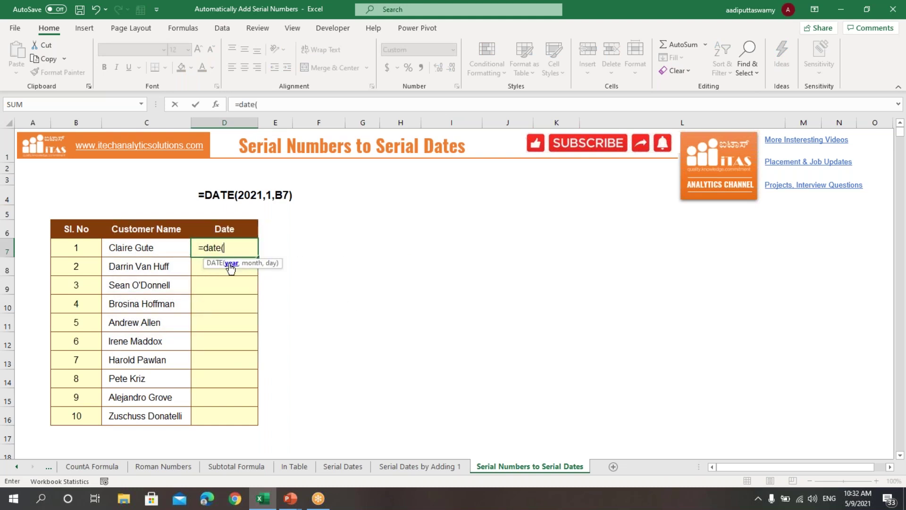
pyautogui.write('2021,1')
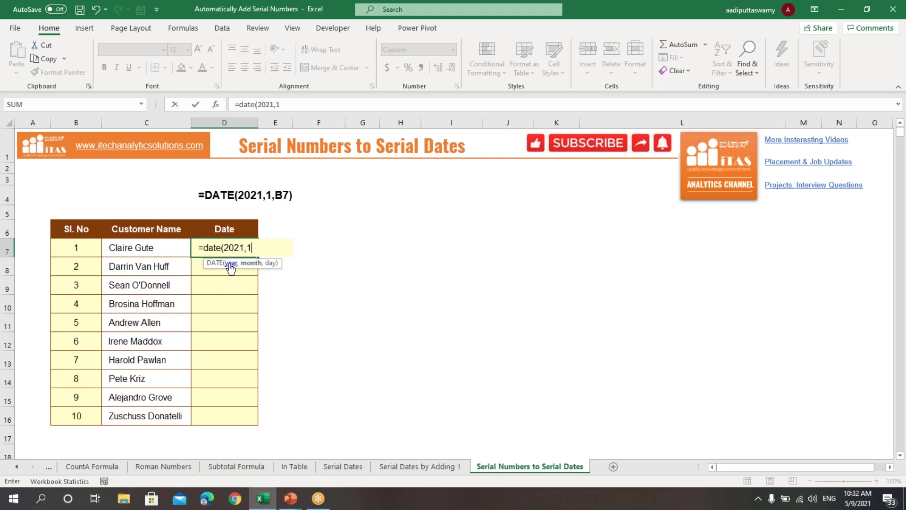
pyautogui.write(',')
pyautogui.click(87, 251)
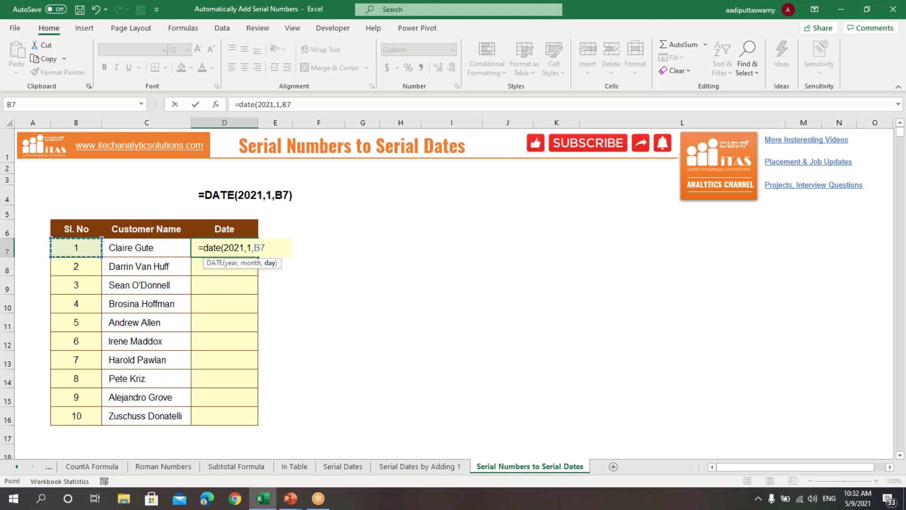
pyautogui.press('Return')
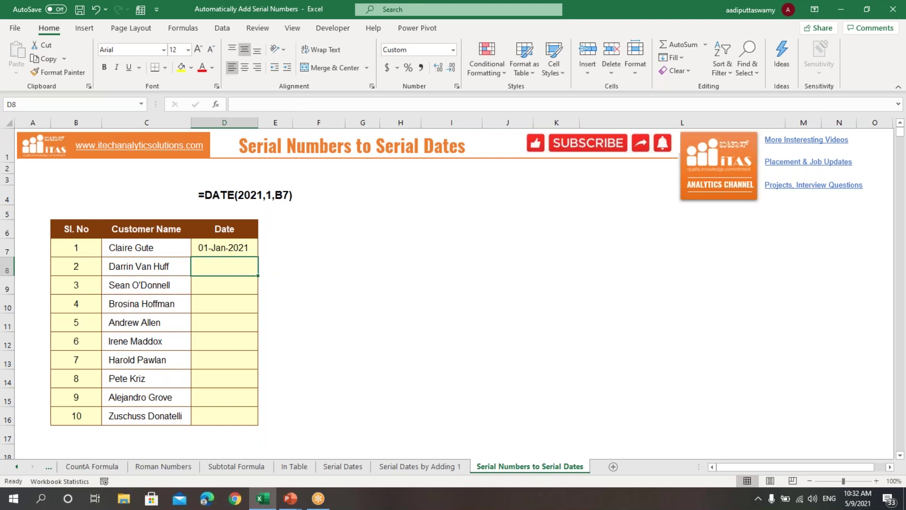
pyautogui.click(229, 251)
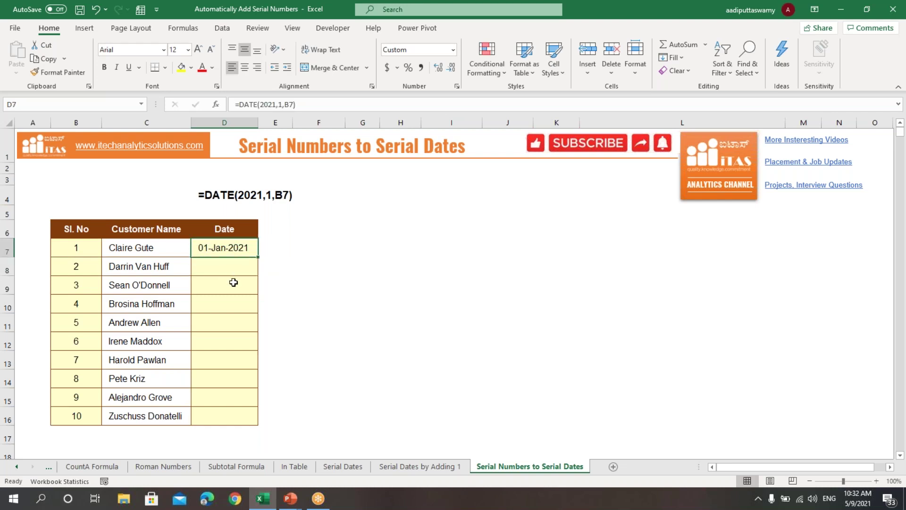
pyautogui.moveTo(258, 257); pyautogui.dragTo(263, 424)
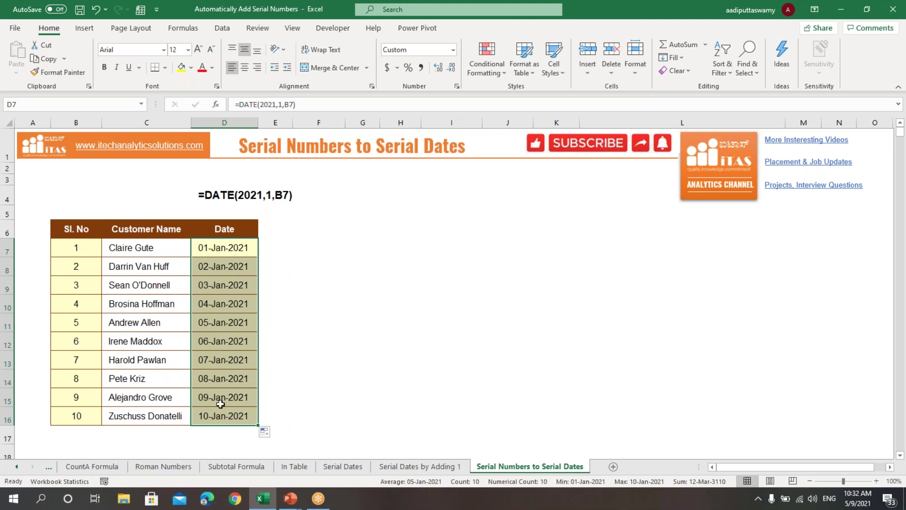
pyautogui.click(297, 353)
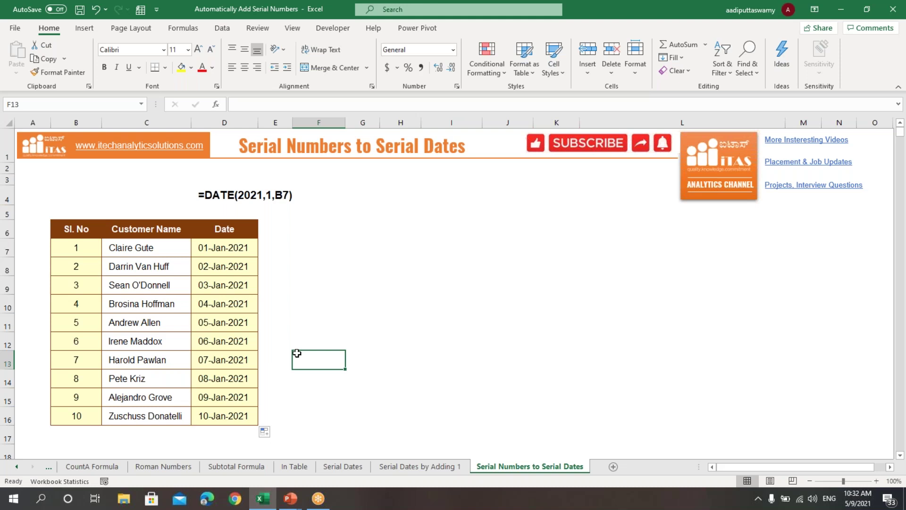
pyautogui.click(290, 498)
# Play the outro slideshow through to the thank-you-for-watching card.
pyautogui.click(351, 439)
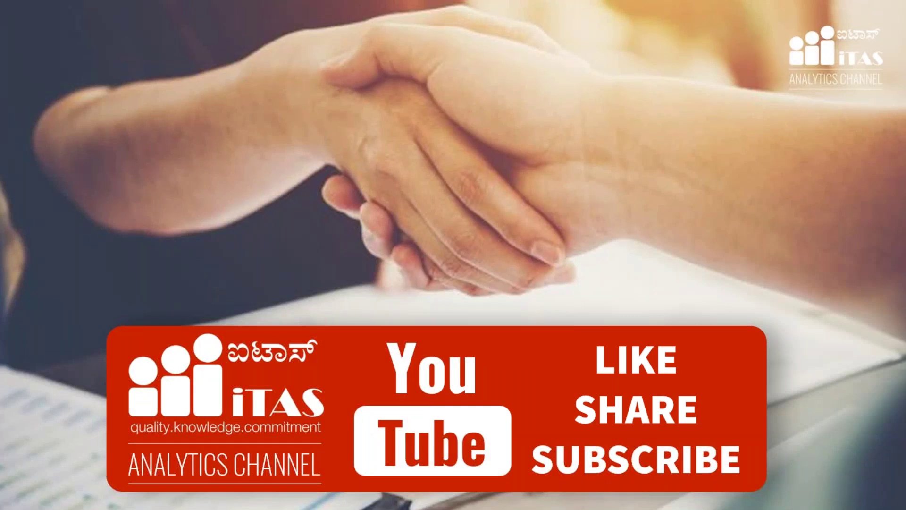